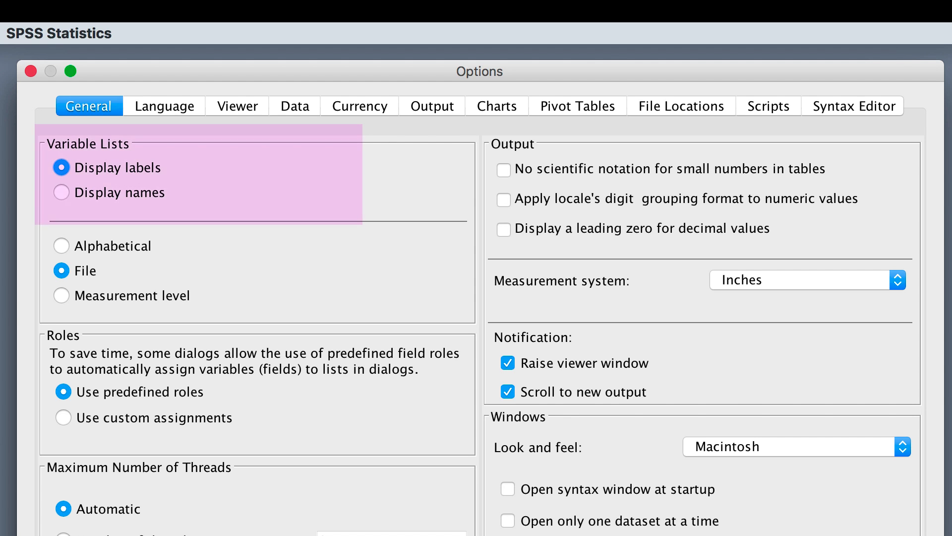
Set the variable lists to display names instead of labels in the General options
{"action": "left_click", "coordinate": [102, 195]}
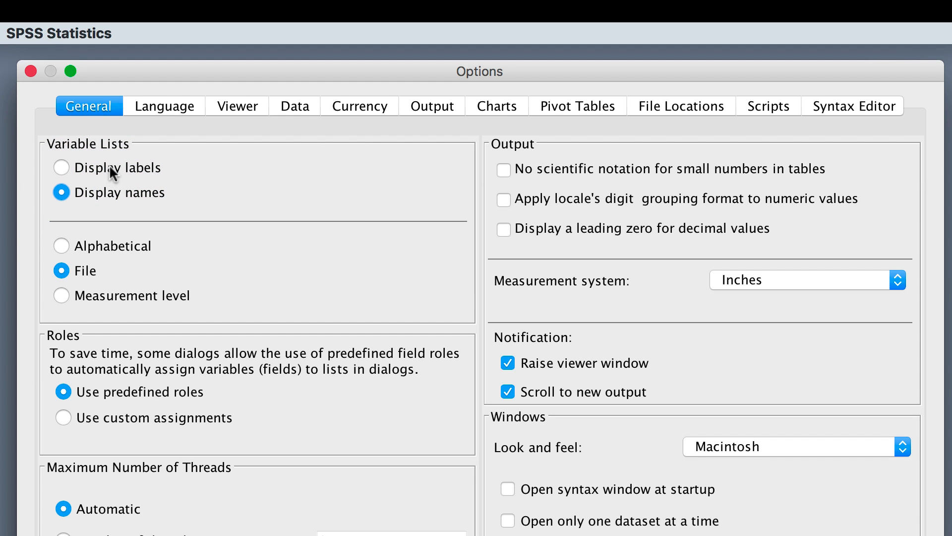
{"action": "left_click", "coordinate": [109, 164]}
{"action": "left_click", "coordinate": [101, 191]}
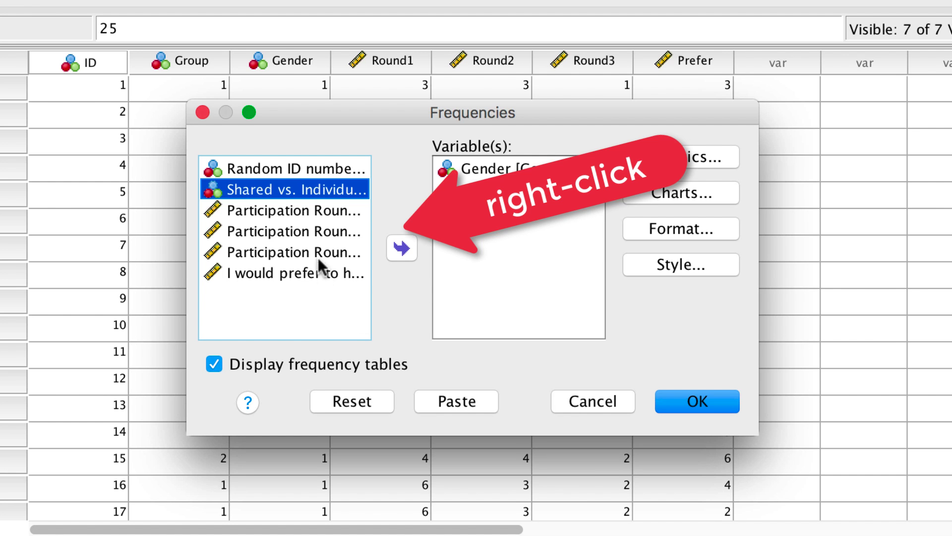
Switch the source variable list in the Frequencies dialog to variable names and back to variable labels
{"action": "right_click", "coordinate": [318, 232]}
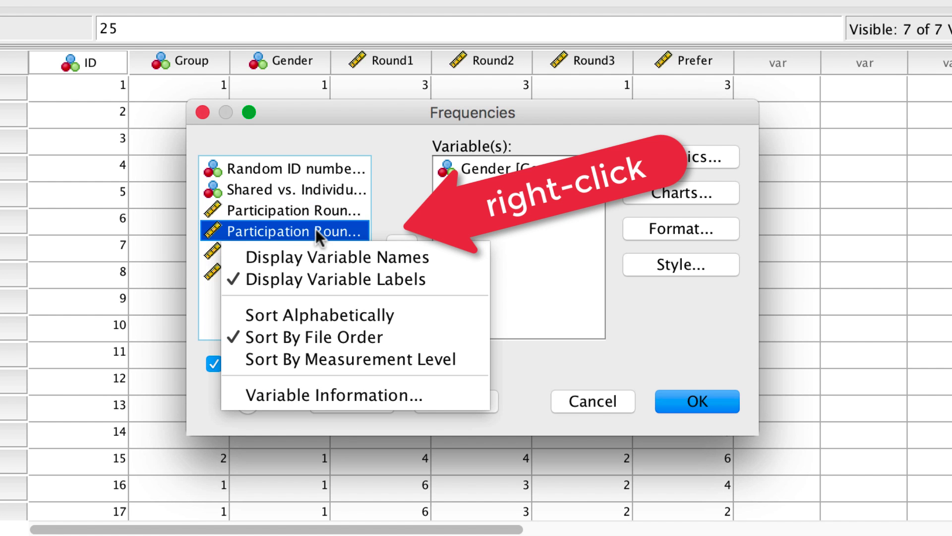
{"action": "left_click", "coordinate": [460, 258]}
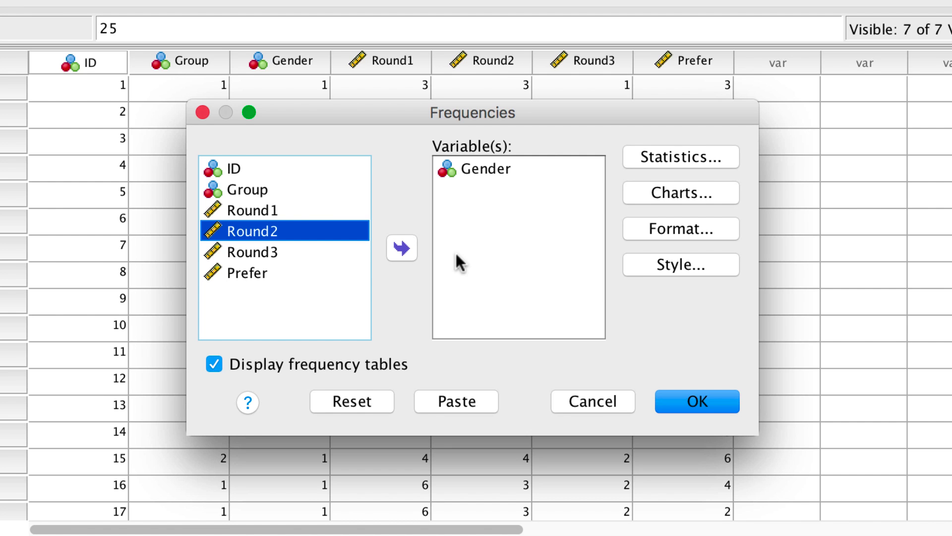
{"action": "right_click", "coordinate": [315, 253]}
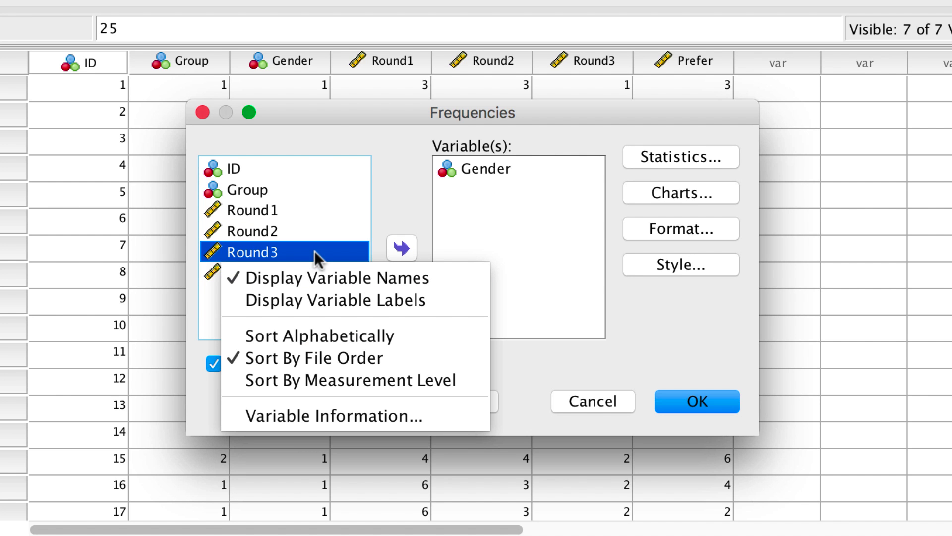
{"action": "left_click", "coordinate": [455, 304]}
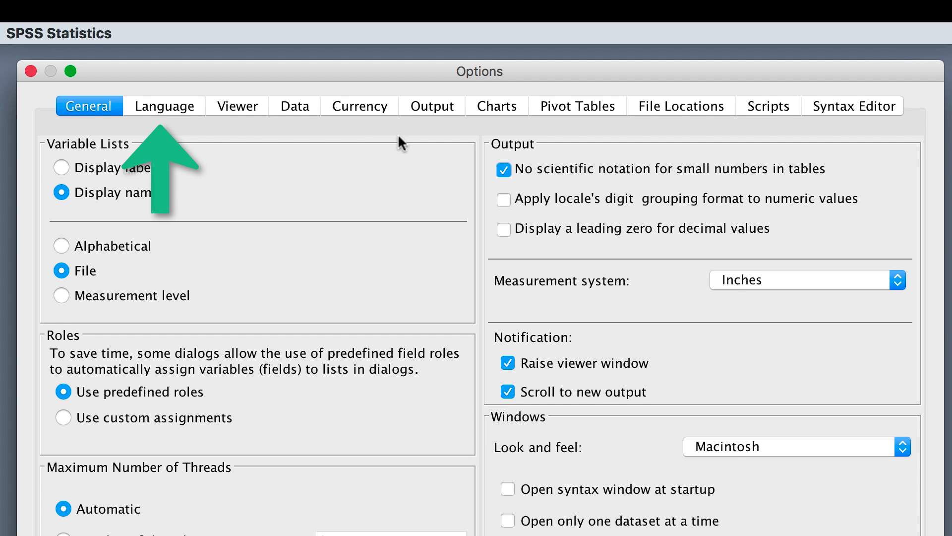
Look through the output languages offered in the Language options, keeping English
{"action": "left_click", "coordinate": [177, 102]}
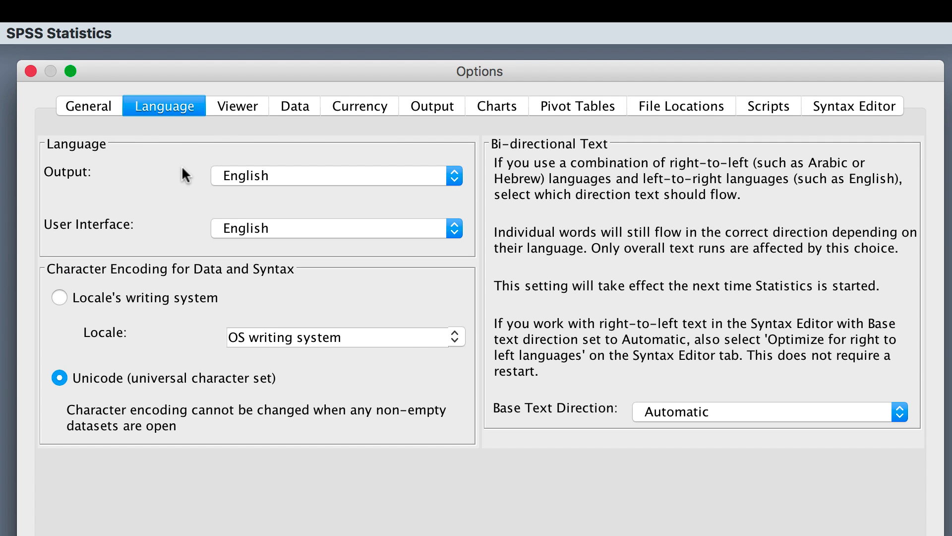
{"action": "left_click", "coordinate": [454, 177]}
{"action": "scroll", "coordinate": [405, 266], "scroll_direction": "down", "scroll_amount": 3}
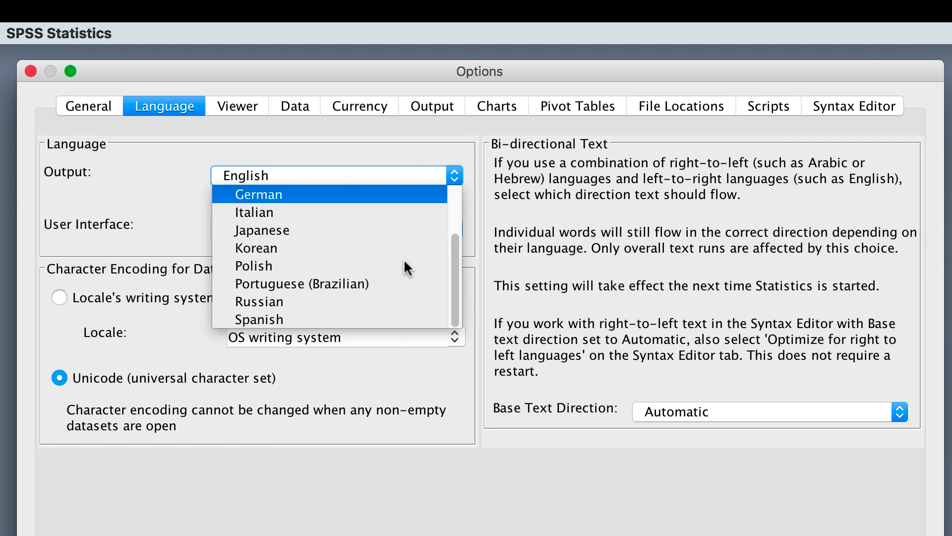
{"action": "scroll", "coordinate": [404, 268], "scroll_direction": "up", "scroll_amount": 3}
{"action": "left_click", "coordinate": [185, 197]}
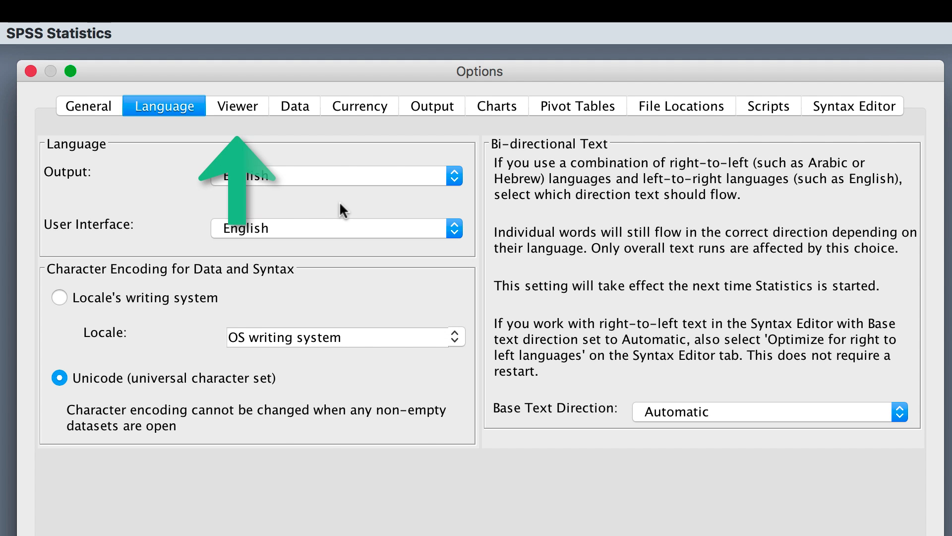
Look through the initial output state items in the Viewer options, including Warnings, Notes, Title, Page Title, Chart and Model Viewer
{"action": "left_click", "coordinate": [239, 111]}
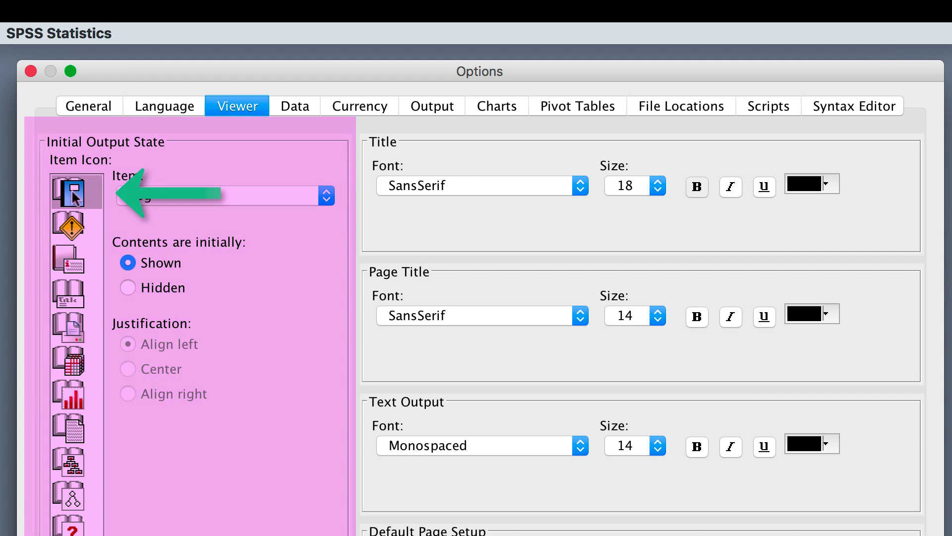
{"action": "left_click", "coordinate": [72, 226]}
{"action": "left_click", "coordinate": [79, 257]}
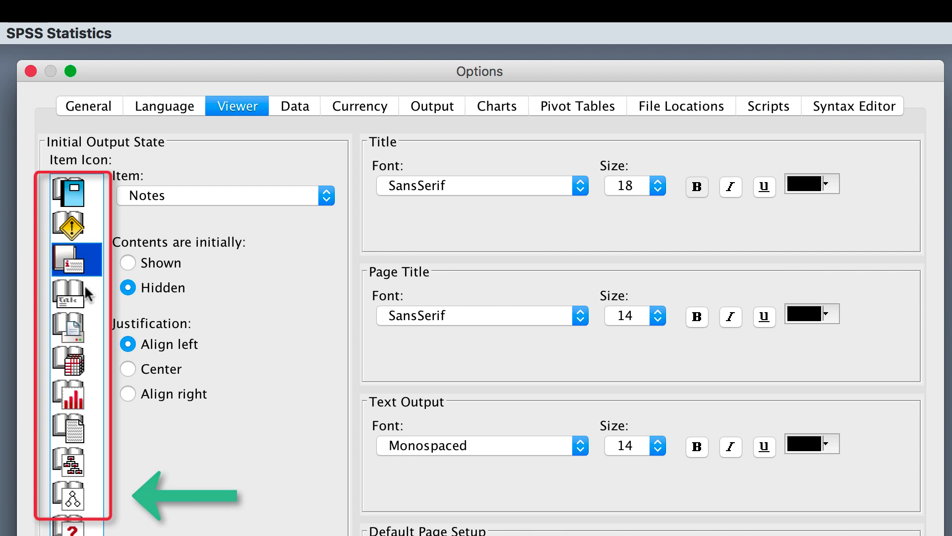
{"action": "left_click", "coordinate": [79, 294]}
{"action": "left_click", "coordinate": [83, 331]}
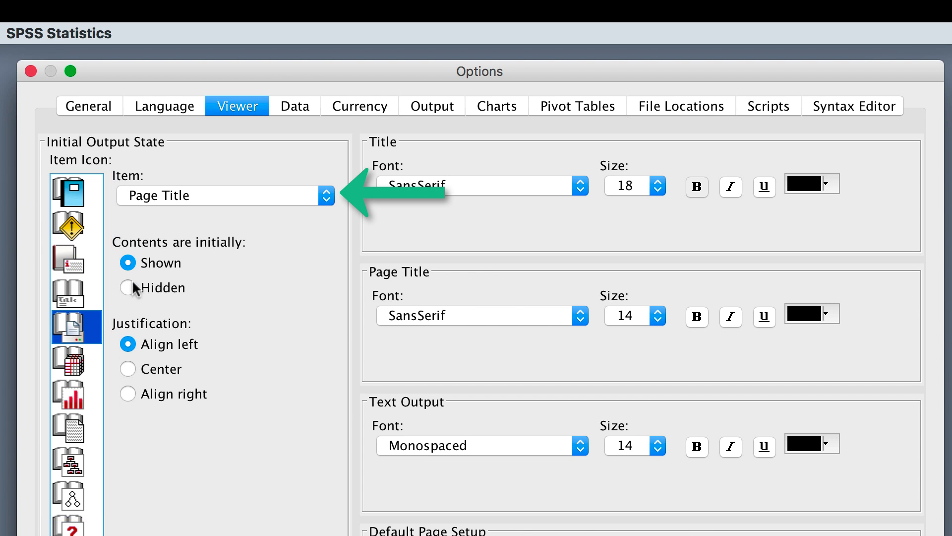
{"action": "left_click", "coordinate": [327, 195]}
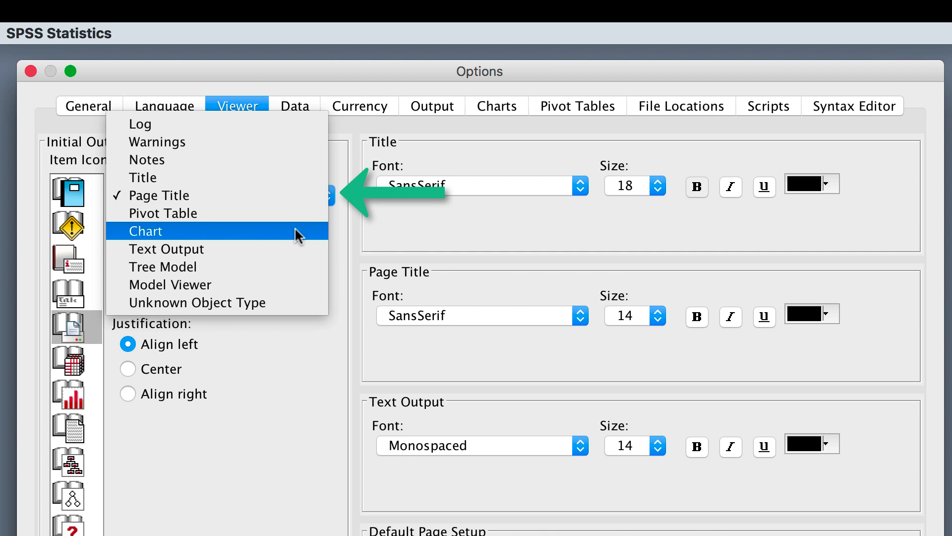
{"action": "left_click", "coordinate": [296, 232]}
{"action": "left_click", "coordinate": [323, 196]}
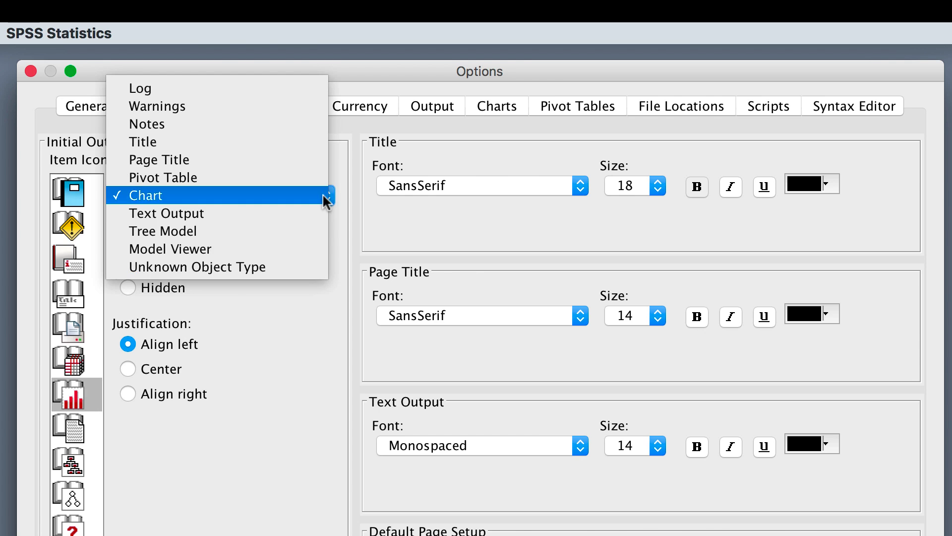
{"action": "left_click", "coordinate": [285, 248]}
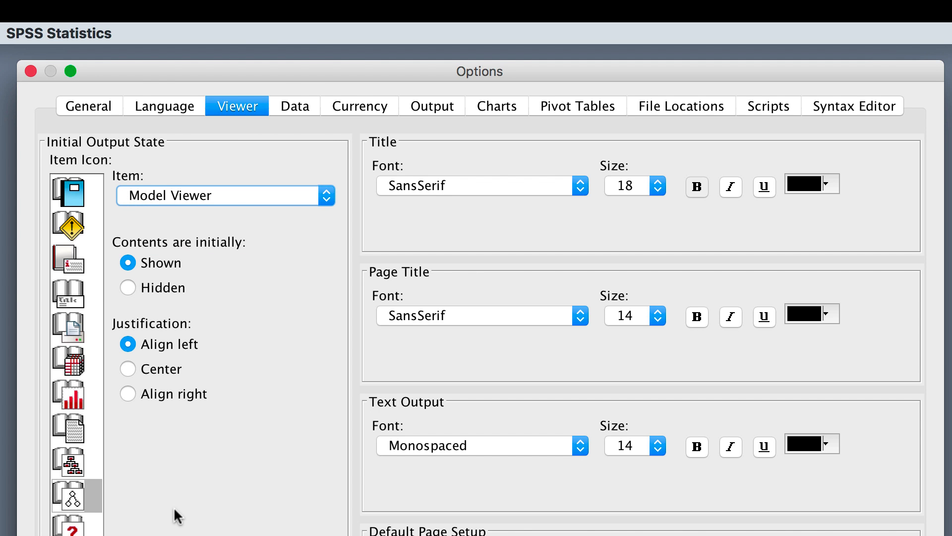
Try making the Model Viewer and Pivot Table items initially hidden, returning each to Shown
{"action": "left_click", "coordinate": [172, 291]}
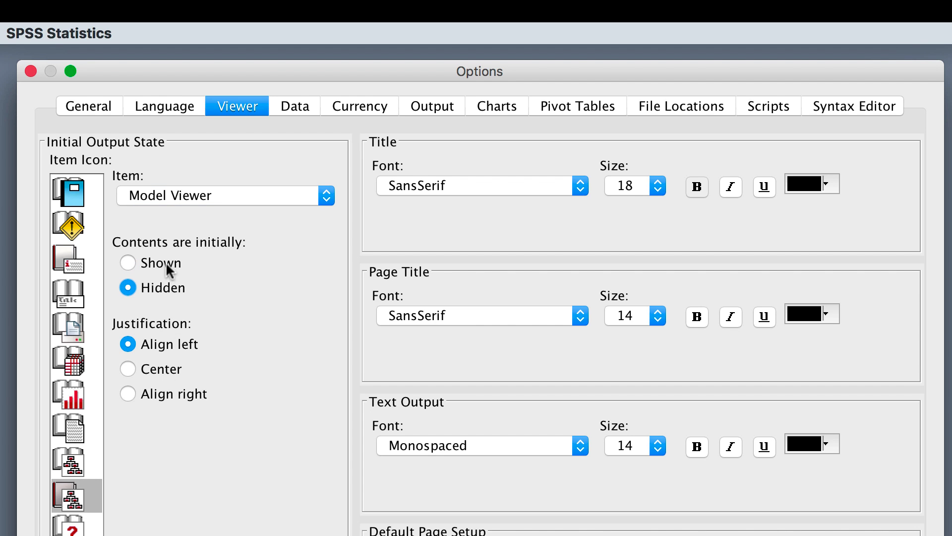
{"action": "left_click", "coordinate": [169, 271]}
{"action": "left_click", "coordinate": [74, 370]}
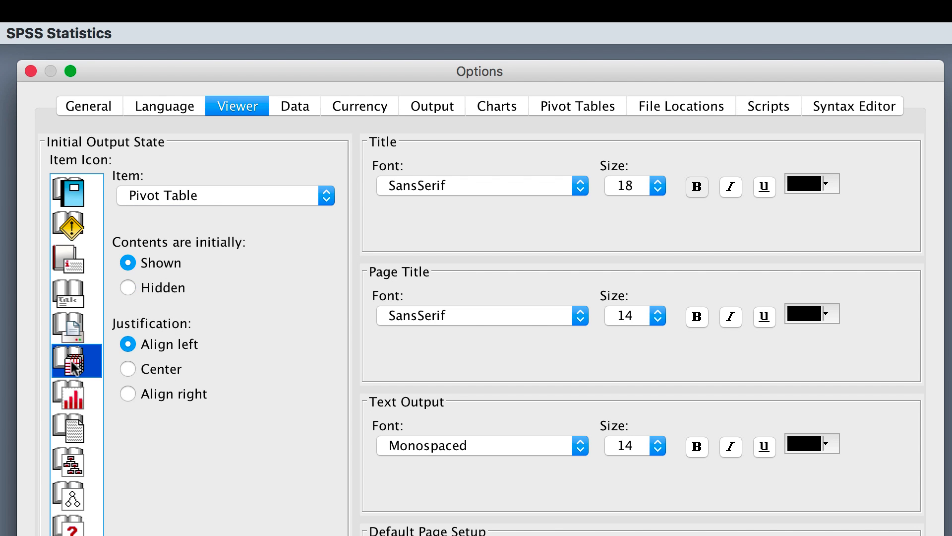
{"action": "left_click", "coordinate": [167, 289]}
{"action": "left_click", "coordinate": [166, 269]}
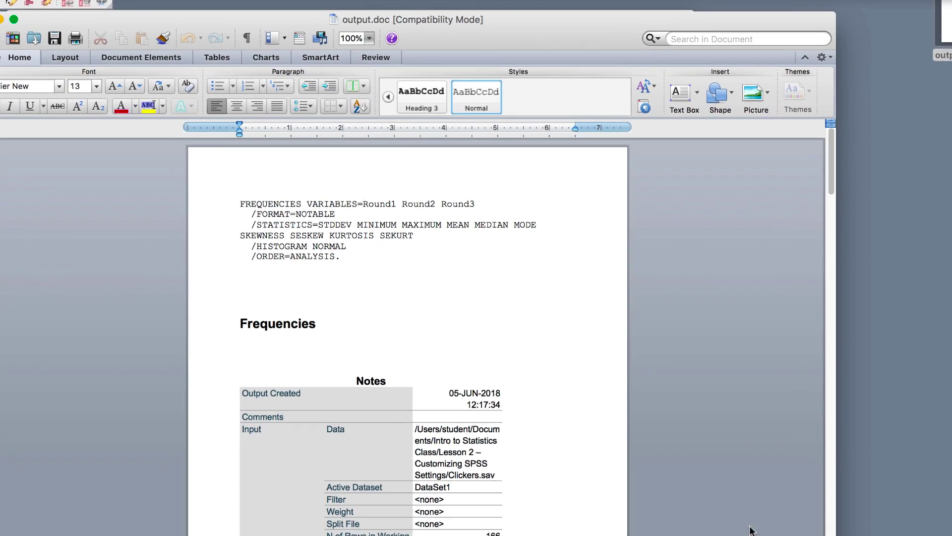
Examine the Notes table under Frequencies in the exported Word document output.doc
{"action": "scroll", "coordinate": [645, 481], "scroll_direction": "down", "scroll_amount": 5}
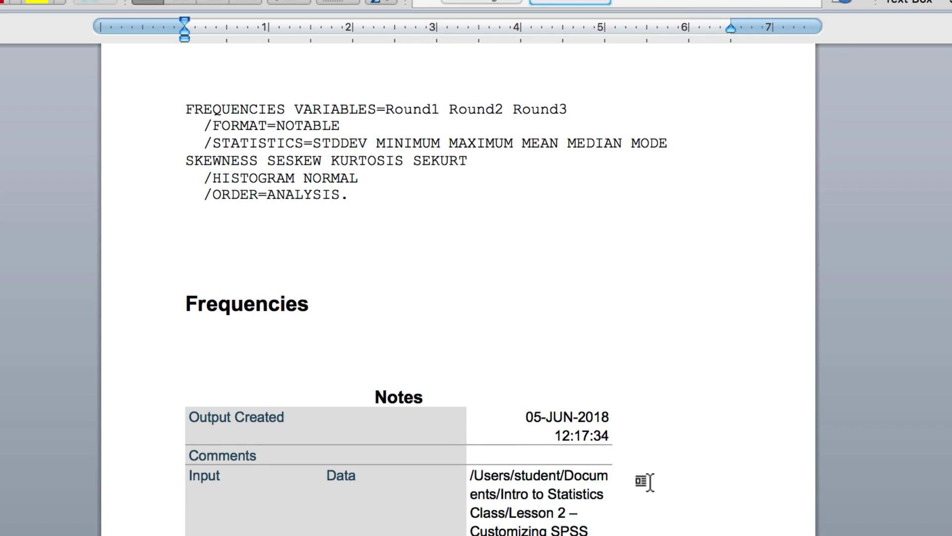
{"action": "left_click", "coordinate": [350, 408]}
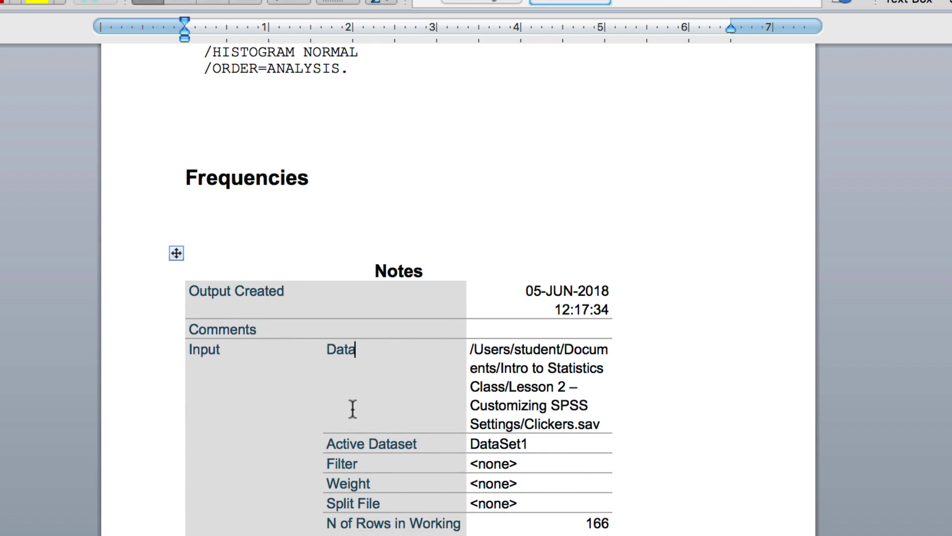
{"action": "left_click", "coordinate": [393, 255]}
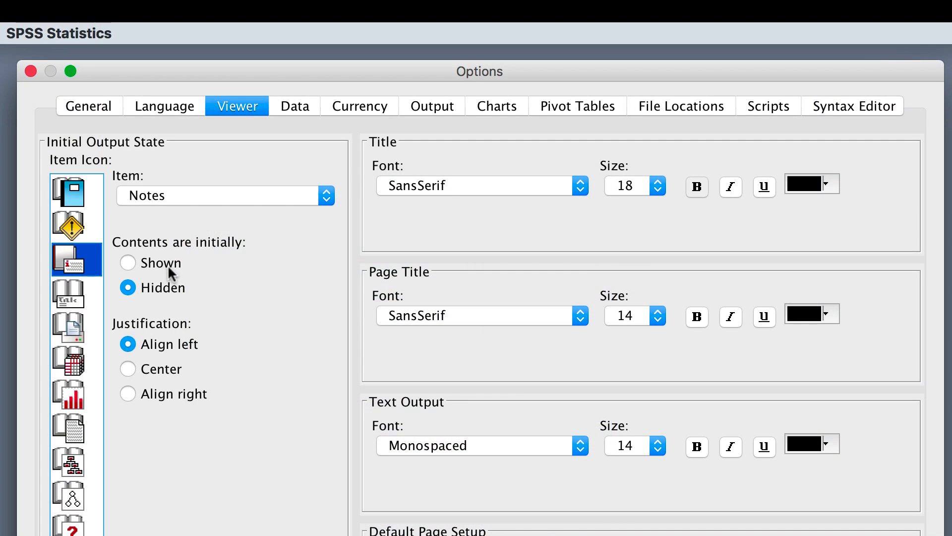
Try making the Notes item initially shown in the Viewer options and return it to Hidden
{"action": "left_click", "coordinate": [169, 265]}
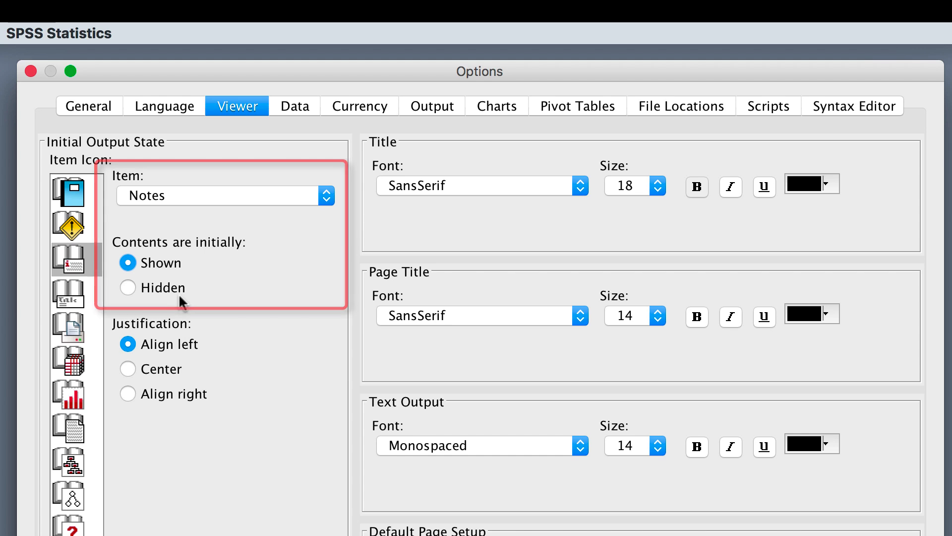
{"action": "left_click", "coordinate": [165, 286]}
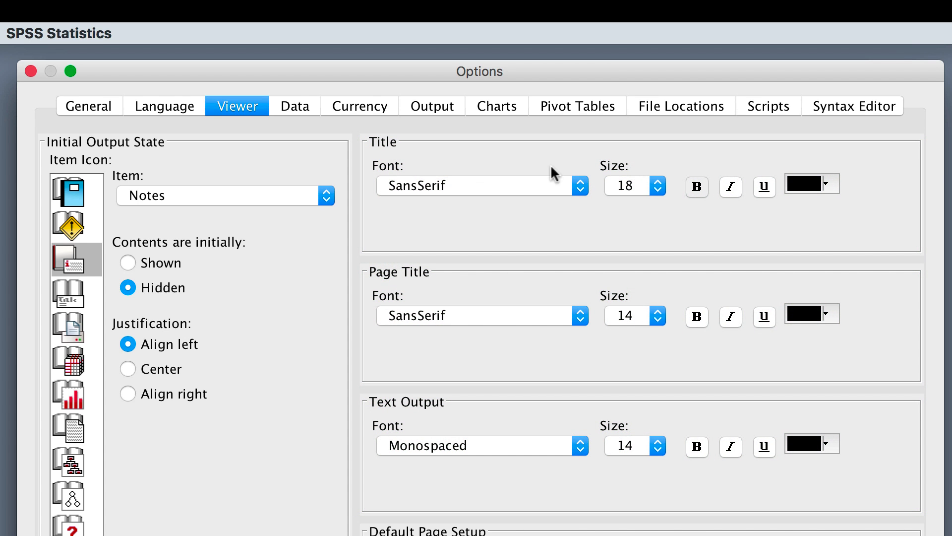
Browse the fonts available for the output title in the Viewer options
{"action": "left_click", "coordinate": [581, 185]}
{"action": "scroll", "coordinate": [535, 261], "scroll_direction": "down", "scroll_amount": 3}
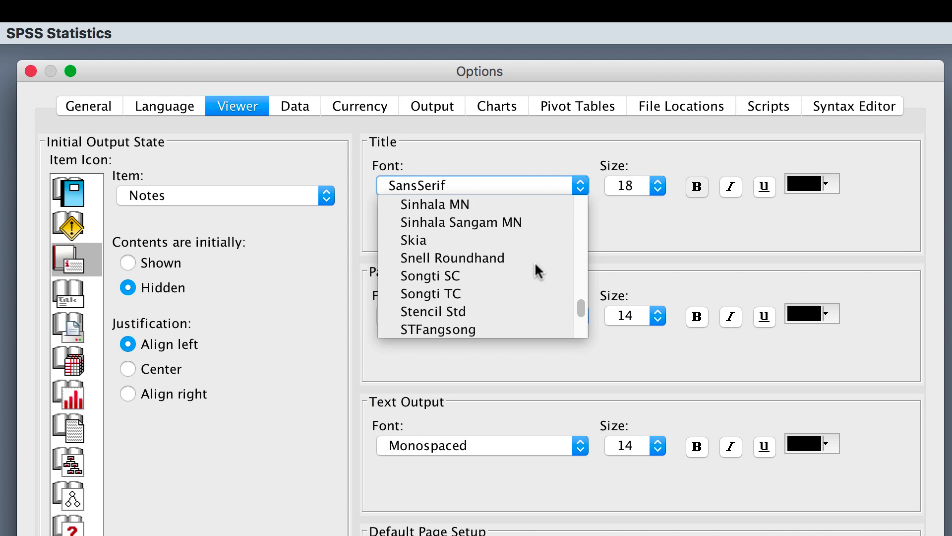
{"action": "scroll", "coordinate": [535, 260], "scroll_direction": "up", "scroll_amount": 7}
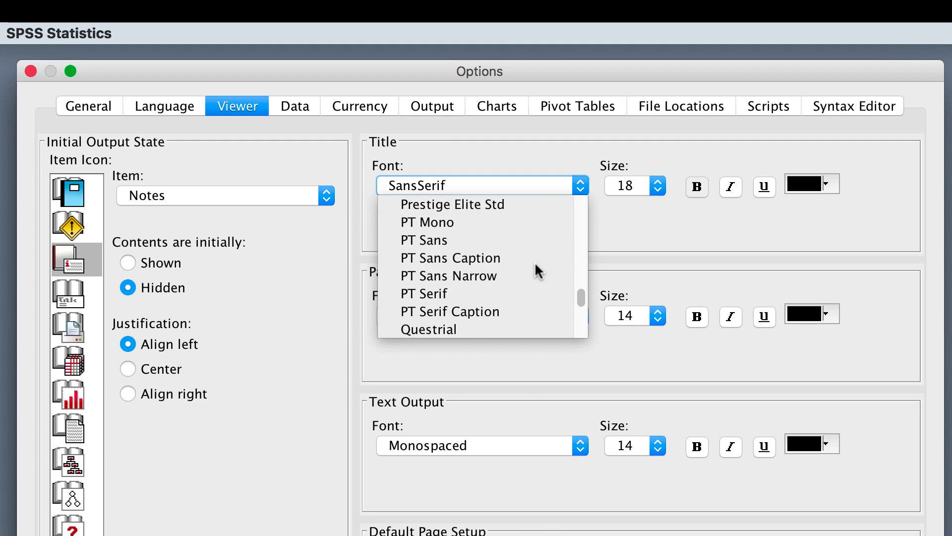
{"action": "scroll", "coordinate": [535, 263], "scroll_direction": "up", "scroll_amount": 3}
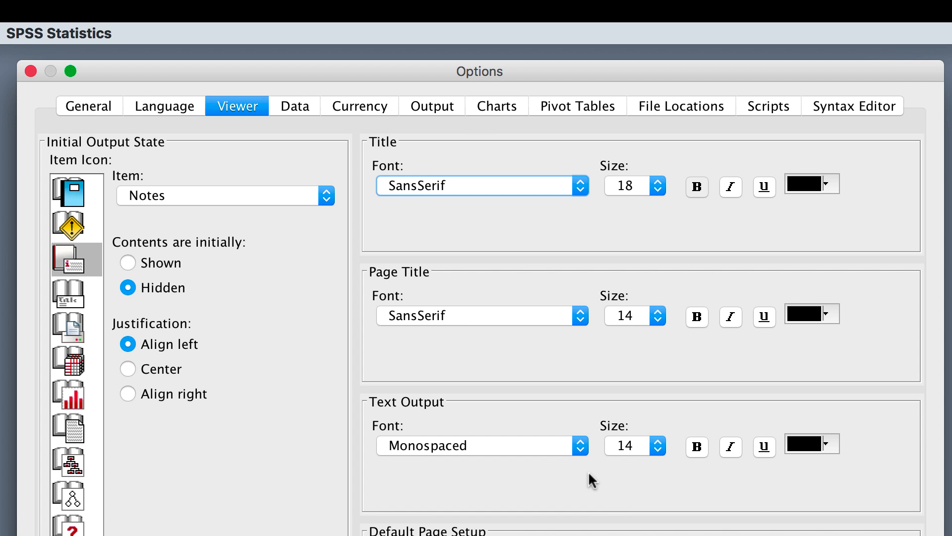
Set the Text Output font to Monospaced and the default page orientation to Landscape
{"action": "left_click", "coordinate": [580, 449]}
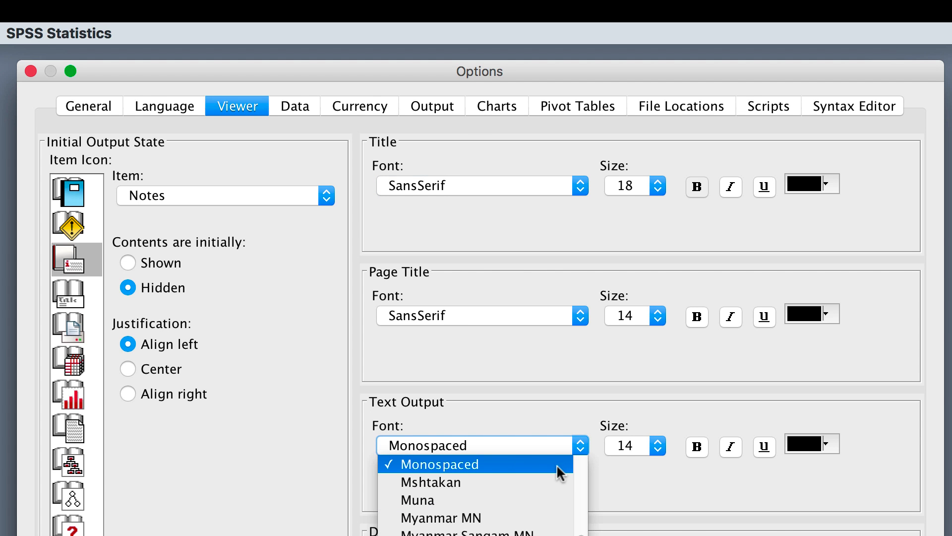
{"action": "scroll", "coordinate": [561, 496], "scroll_direction": "up", "scroll_amount": 2}
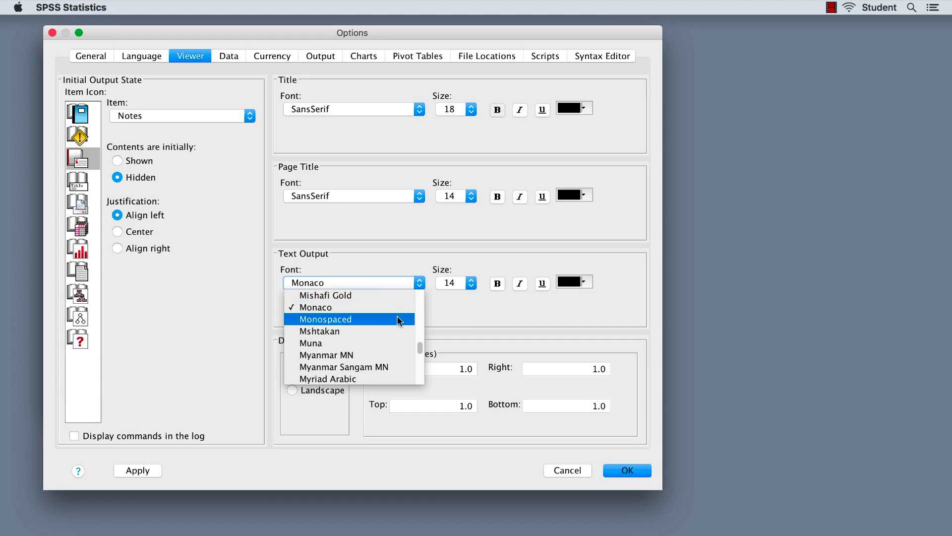
{"action": "left_click", "coordinate": [399, 319]}
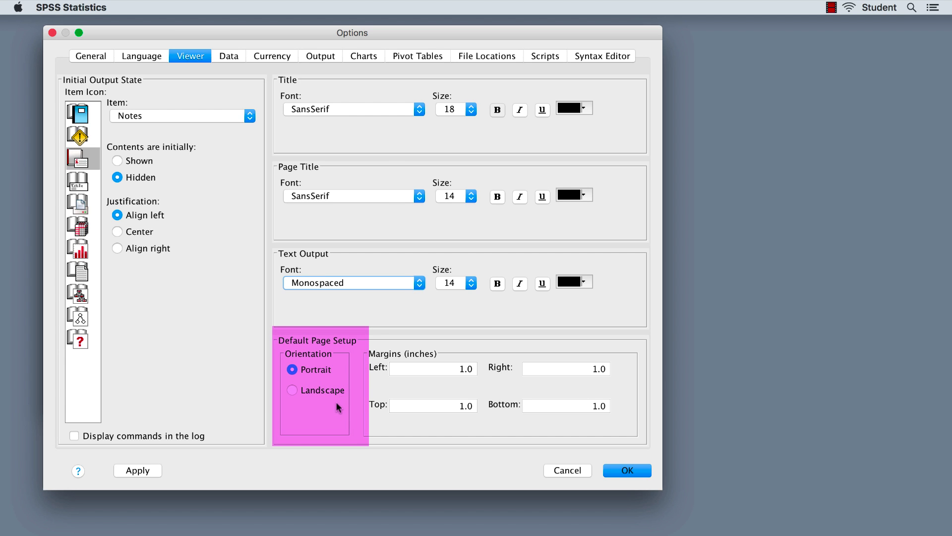
{"action": "left_click", "coordinate": [291, 391]}
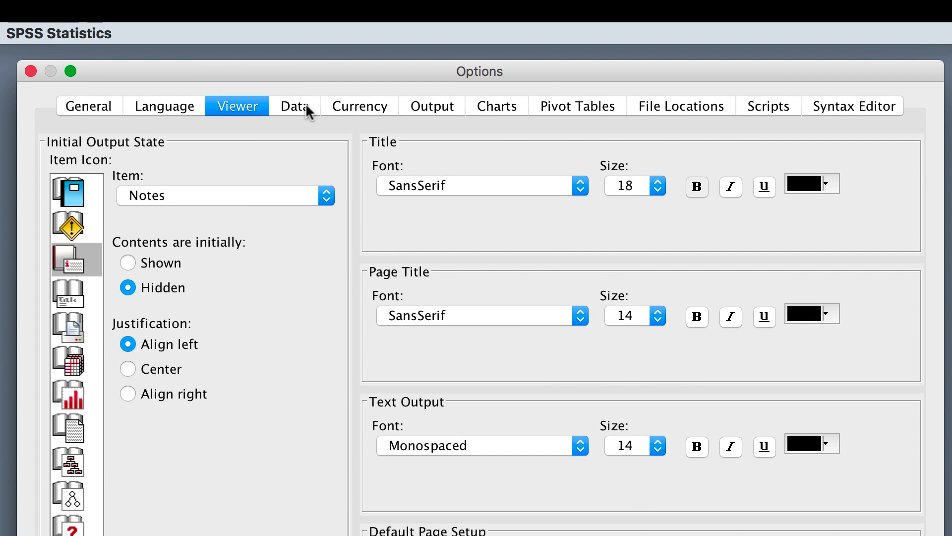
Set the decimal places for new numeric variables to 0 in the Data options
{"action": "left_click", "coordinate": [305, 102]}
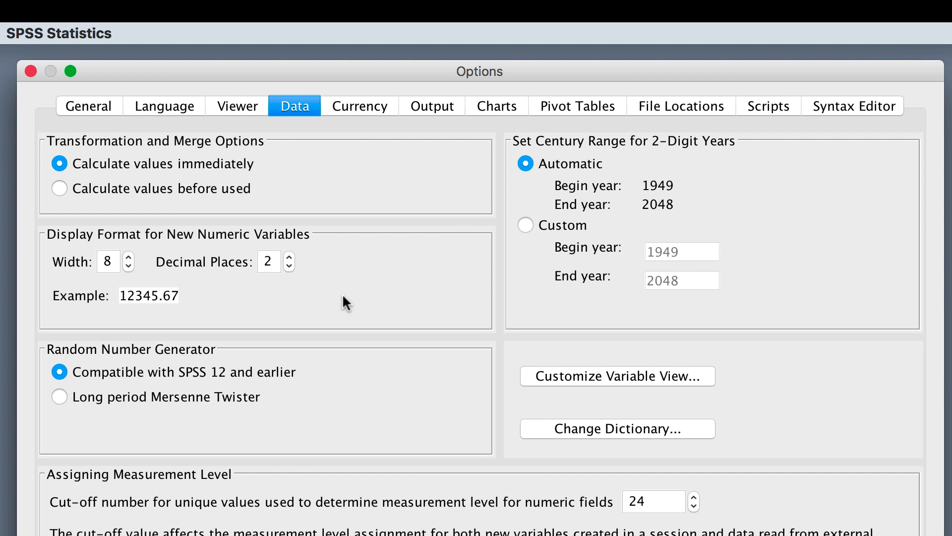
{"action": "left_click", "coordinate": [288, 265]}
{"action": "left_click", "coordinate": [289, 265]}
Try other display widths for new numeric variables, including 10, and return the width to 8
{"action": "left_click", "coordinate": [129, 257]}
{"action": "type", "text": "10"}
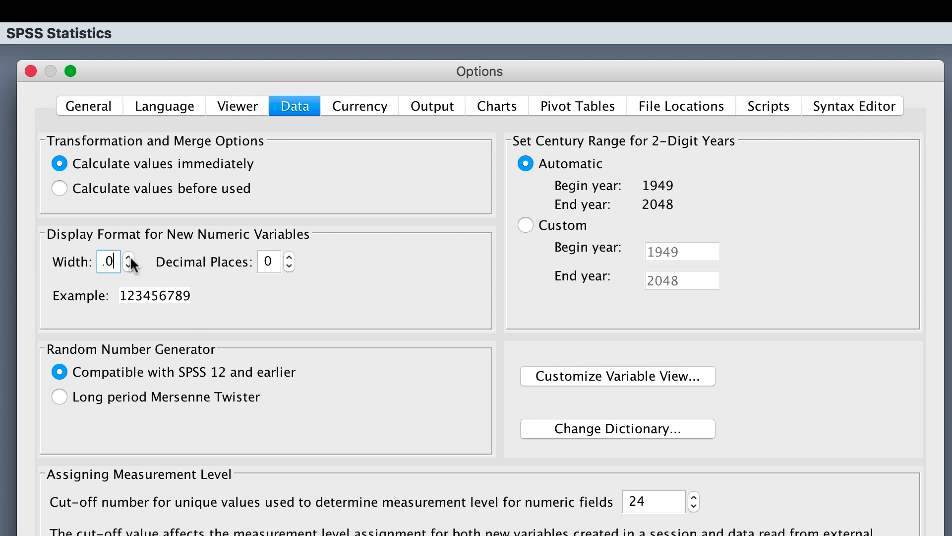
{"action": "key", "text": "BackSpace"}
{"action": "type", "text": "1"}
{"action": "left_click", "coordinate": [128, 265]}
{"action": "left_click", "coordinate": [128, 264]}
{"action": "left_click", "coordinate": [128, 265]}
{"action": "left_click", "coordinate": [128, 264]}
{"action": "left_click", "coordinate": [128, 265]}
{"action": "left_click", "coordinate": [128, 264]}
{"action": "left_click", "coordinate": [128, 257]}
{"action": "left_click", "coordinate": [128, 256]}
{"action": "left_click", "coordinate": [128, 257]}
{"action": "left_click", "coordinate": [128, 257]}
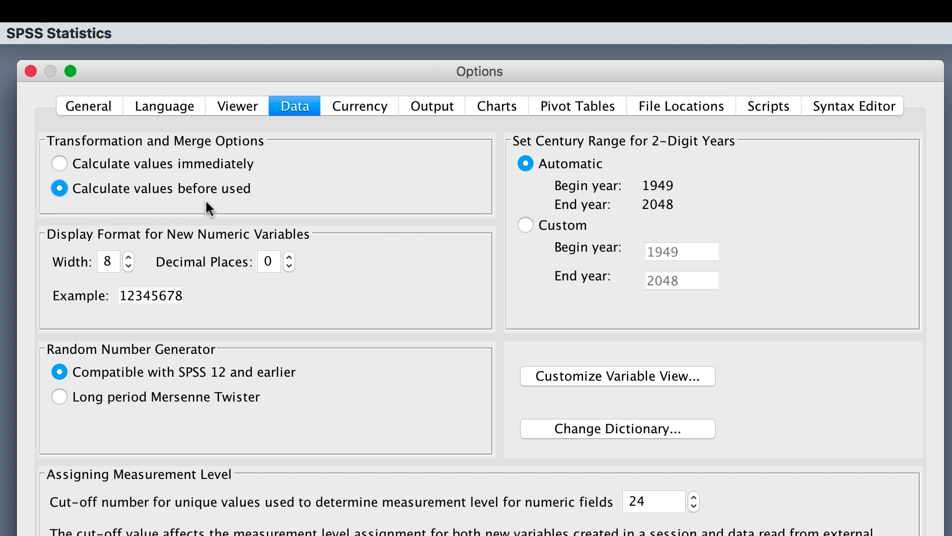
Set the transformation and merge options to calculate values immediately
{"action": "left_click", "coordinate": [62, 159]}
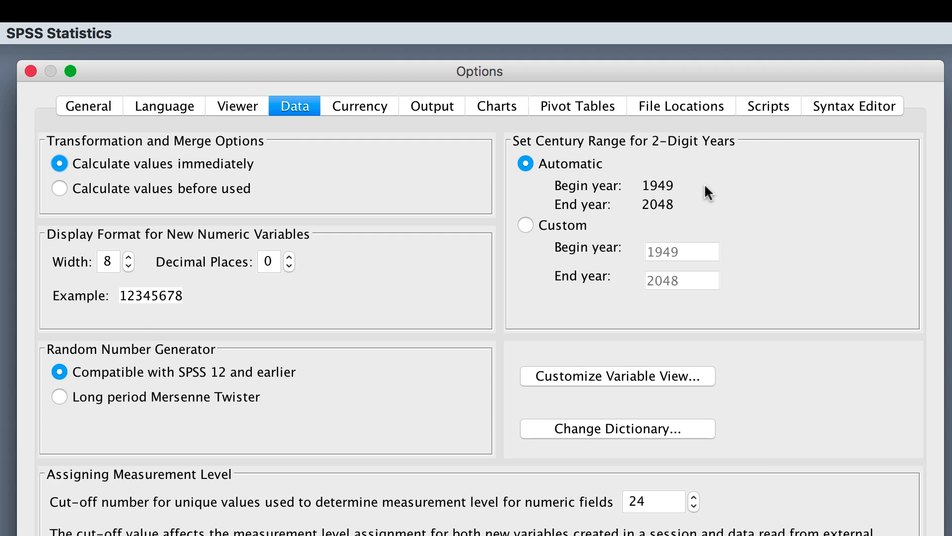
Try a custom century range for 2-digit years beginning in 1588, and return the range to Automatic
{"action": "left_click", "coordinate": [570, 225]}
{"action": "double_click", "coordinate": [679, 253]}
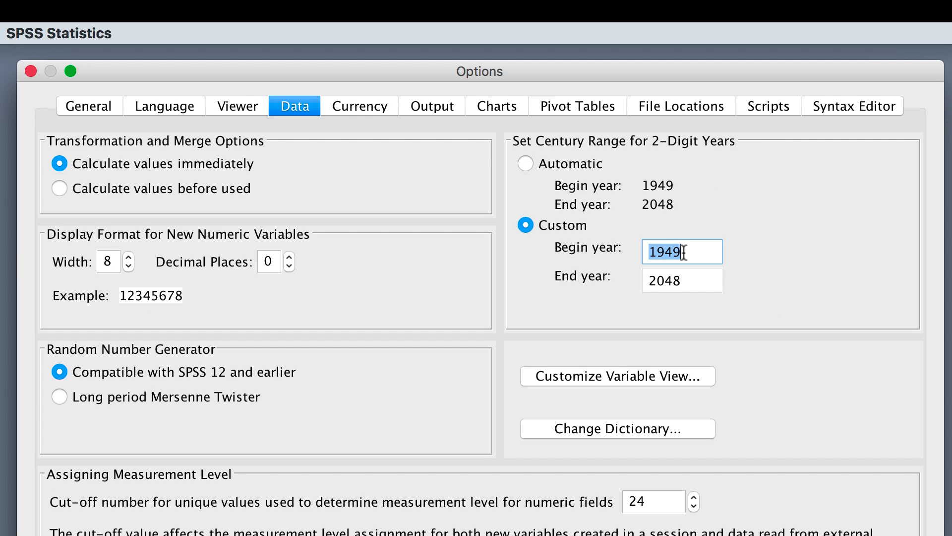
{"action": "type", "text": "1588"}
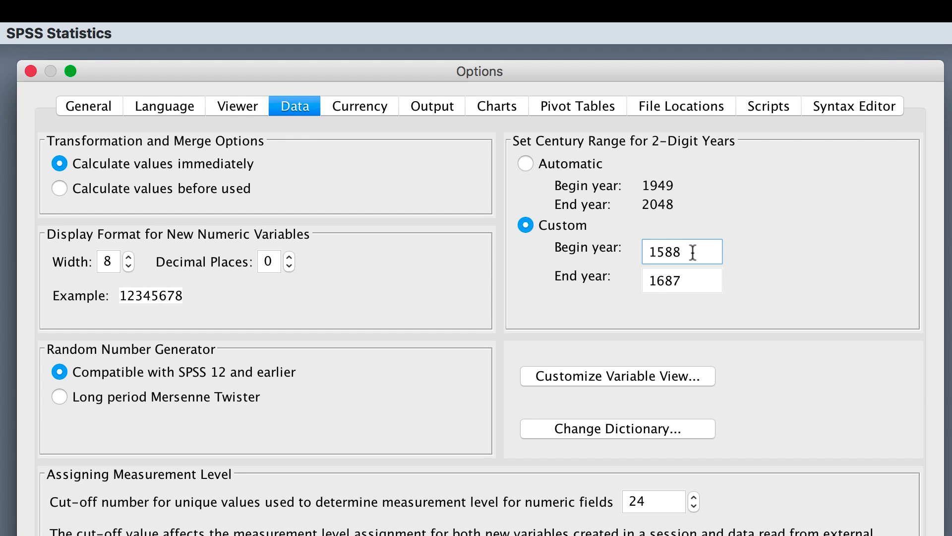
{"action": "key", "text": "Tab"}
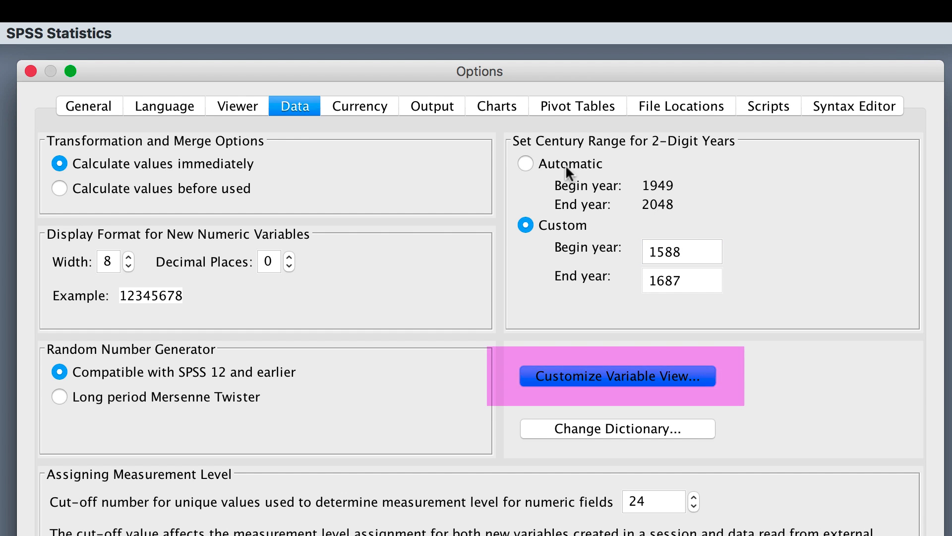
{"action": "left_click", "coordinate": [525, 164]}
Exclude the Role attribute from the attributes displayed in the Variable View
{"action": "left_click", "coordinate": [601, 375]}
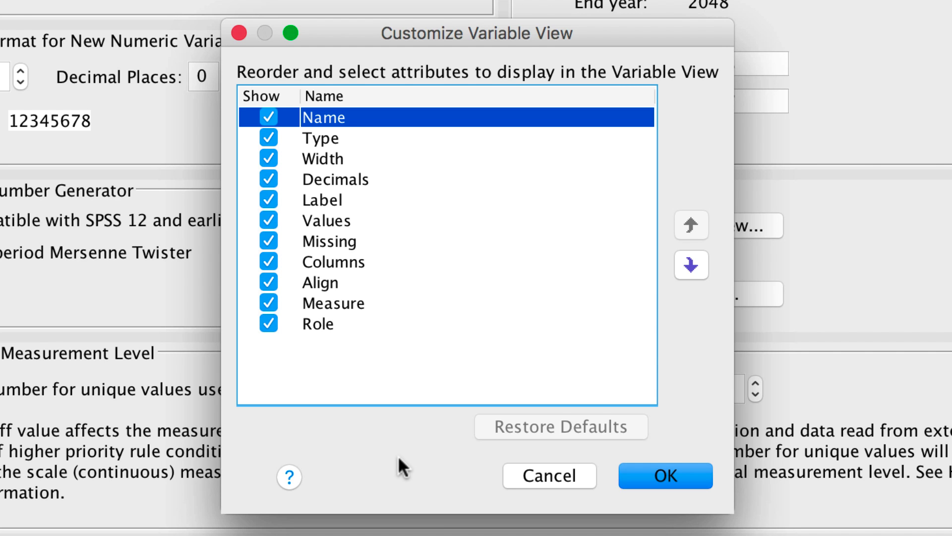
{"action": "left_click", "coordinate": [269, 324]}
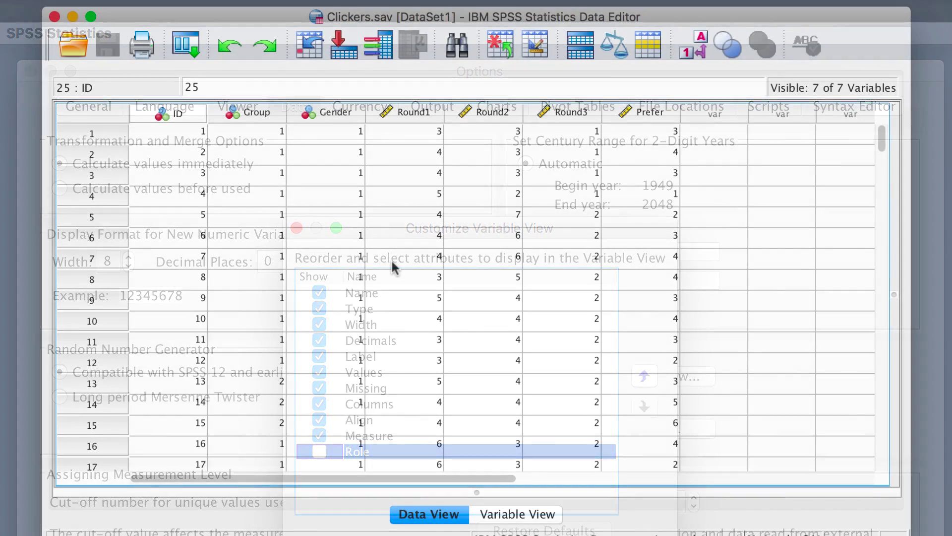
Review the variable attributes of Clickers.sav and the measurement-level icons beside the variable names in the data grid
{"action": "left_click", "coordinate": [511, 519]}
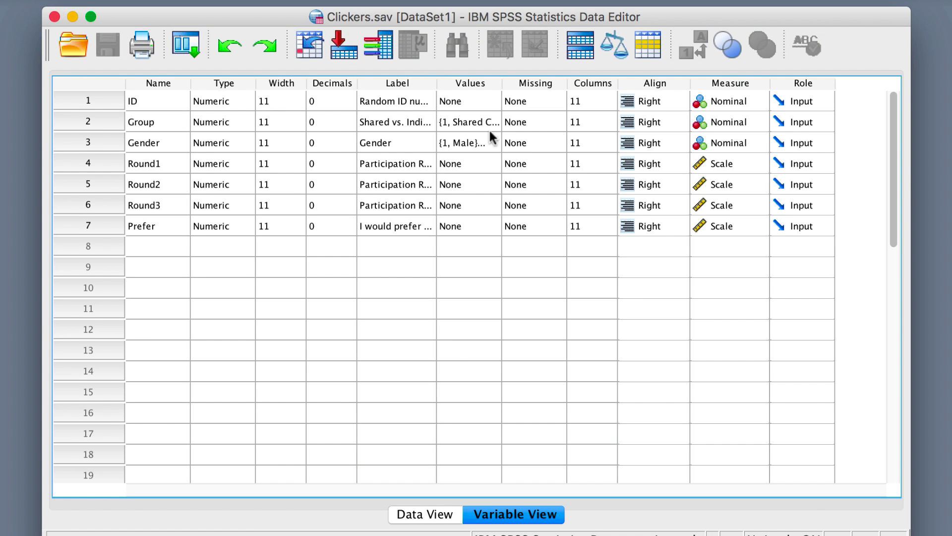
{"action": "left_click", "coordinate": [432, 515]}
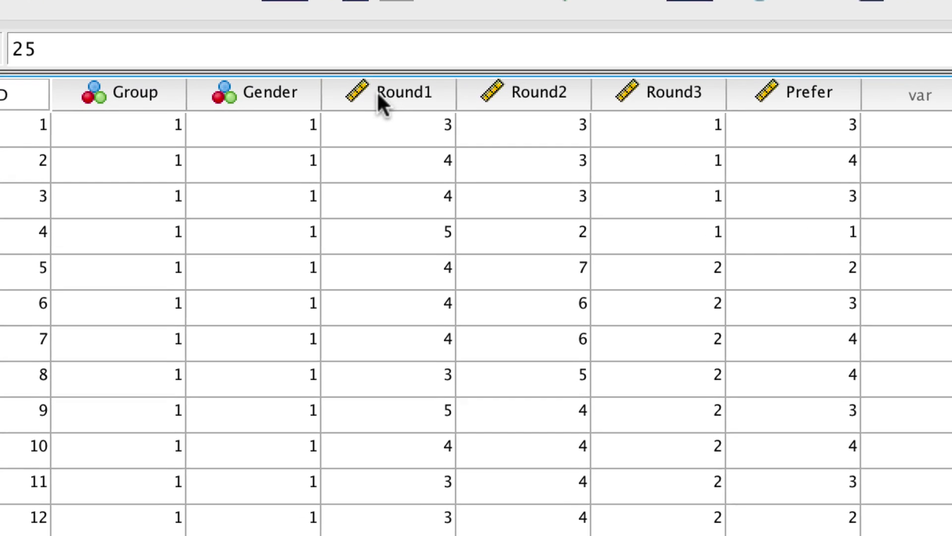
{"action": "mouse_move", "coordinate": [377, 91]}
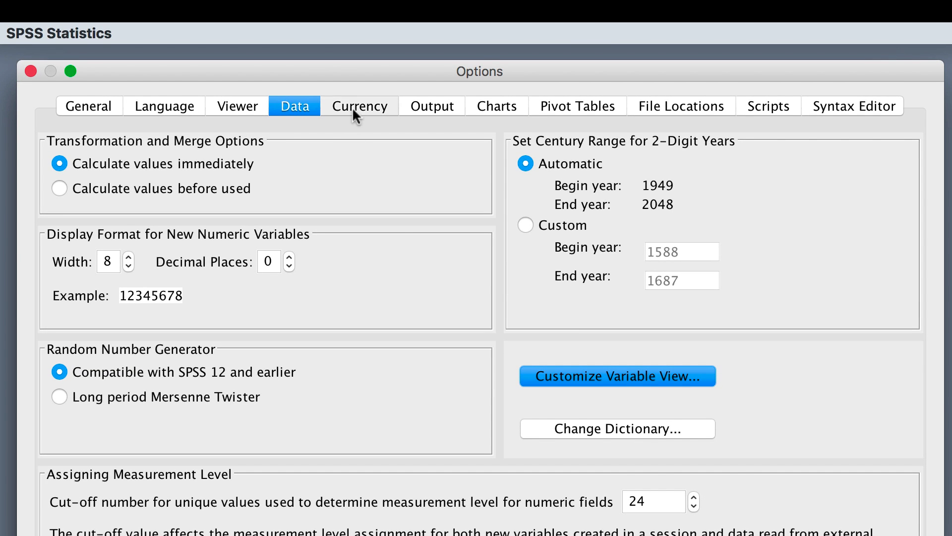
Try Comma as the decimal separator for the CCA currency format, and return it to Period
{"action": "left_click", "coordinate": [352, 106]}
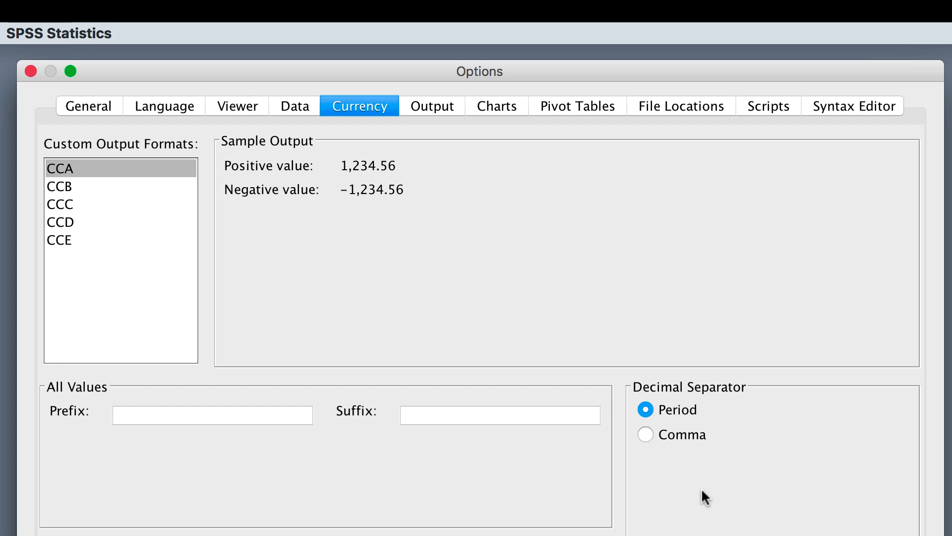
{"action": "left_click", "coordinate": [645, 435]}
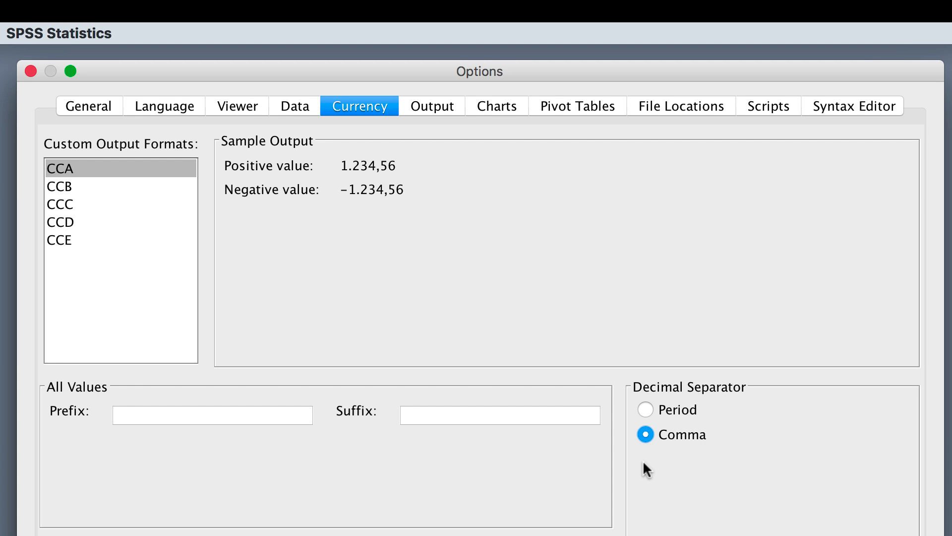
{"action": "left_click", "coordinate": [644, 410]}
Review the outline labeling choices for variables and variable values in the Output options, keeping both on Labels
{"action": "left_click", "coordinate": [438, 105]}
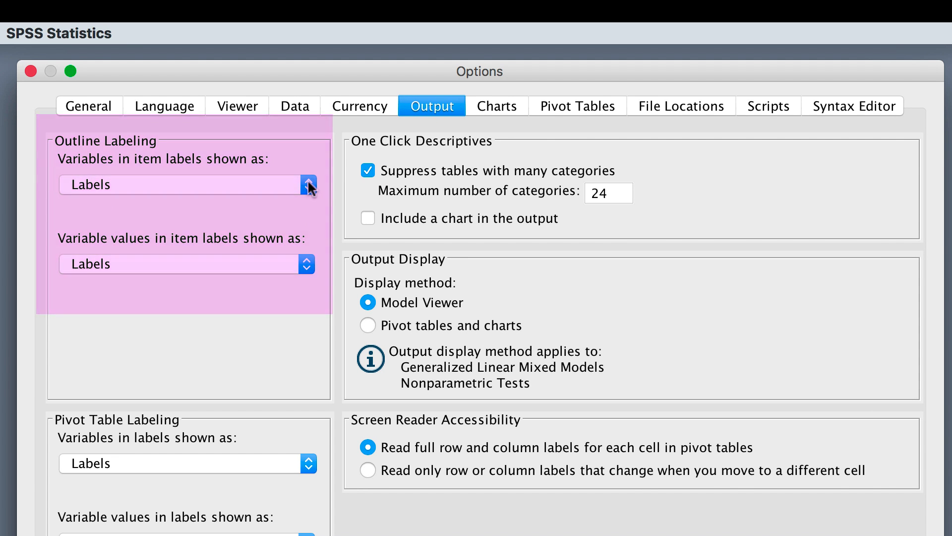
{"action": "left_click", "coordinate": [307, 183]}
{"action": "left_click", "coordinate": [265, 336]}
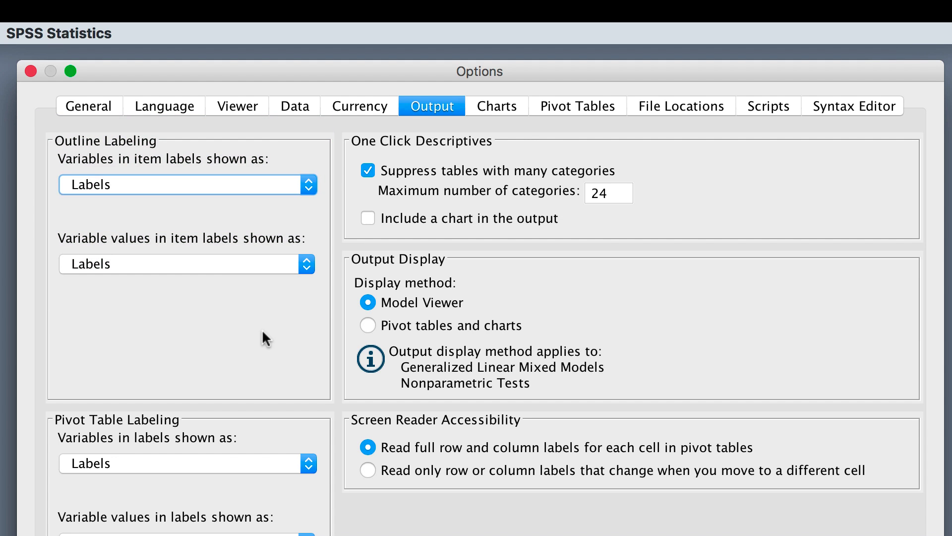
{"action": "left_click", "coordinate": [307, 263]}
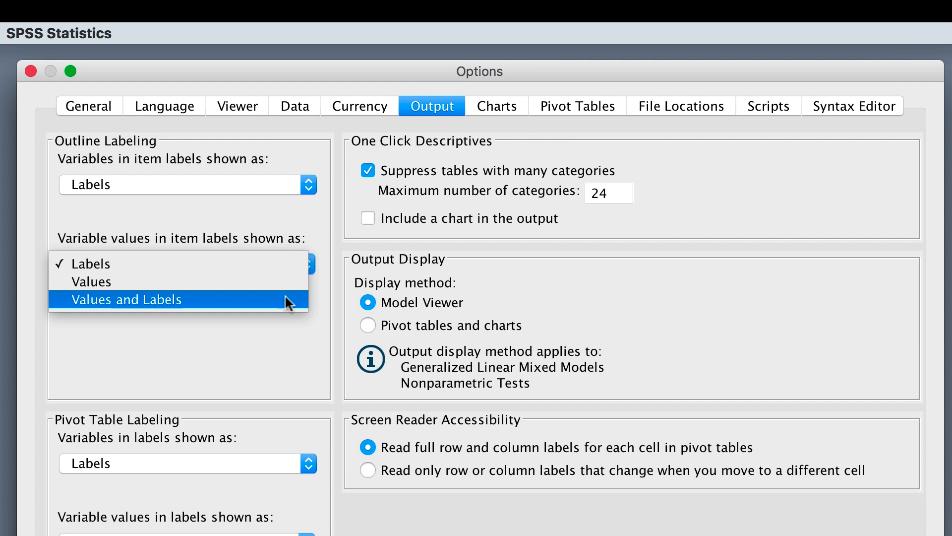
{"action": "left_click", "coordinate": [276, 338]}
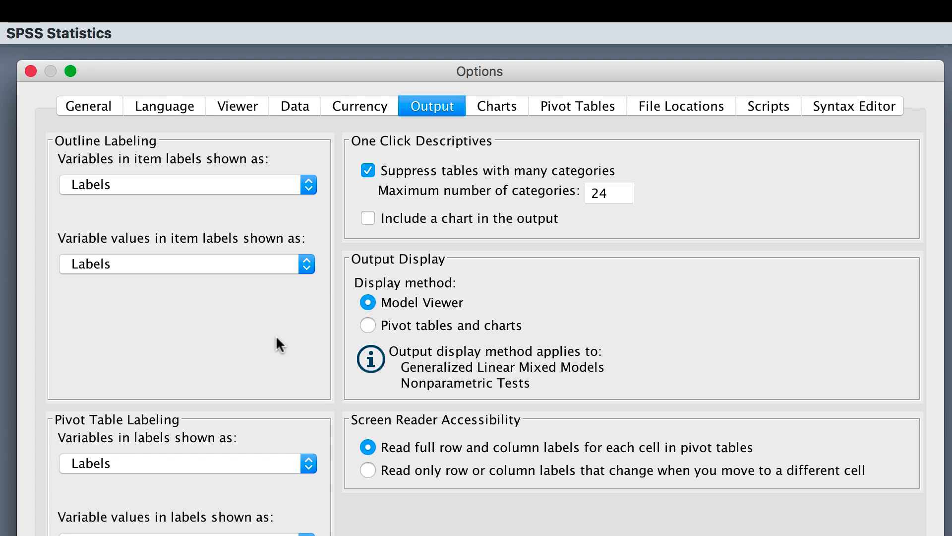
Open the Charts options and compare the colored and gray participation bar charts in the output
{"action": "left_click", "coordinate": [482, 110]}
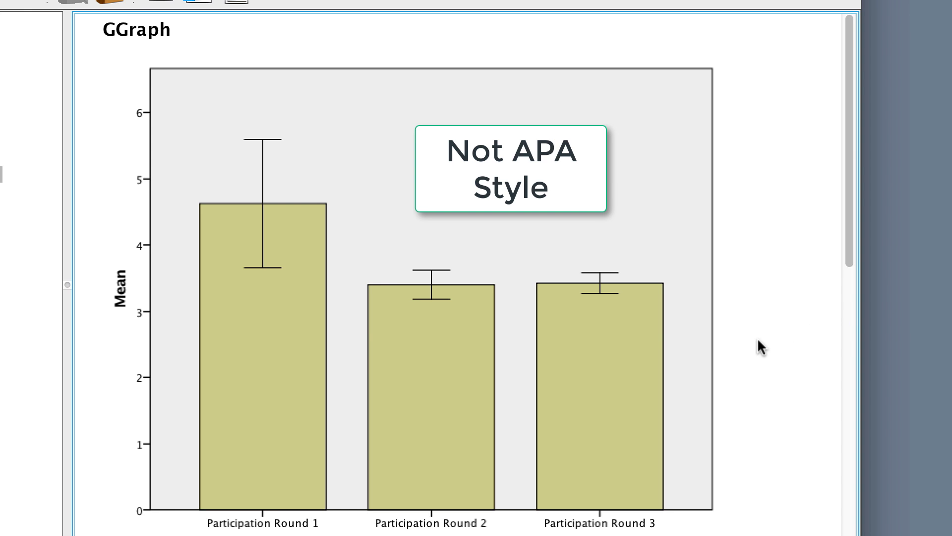
{"action": "scroll", "coordinate": [758, 341], "scroll_direction": "down", "scroll_amount": 10}
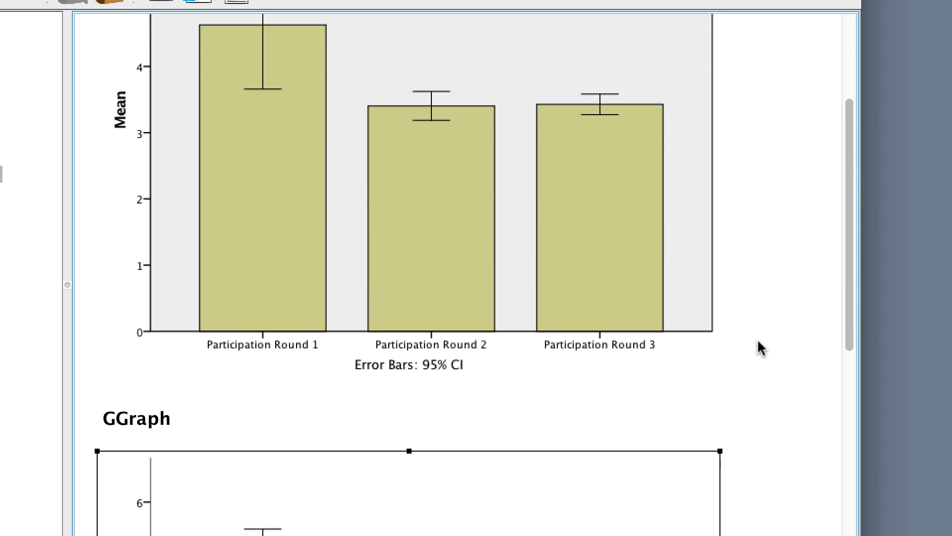
{"action": "scroll", "coordinate": [758, 342], "scroll_direction": "down", "scroll_amount": 12}
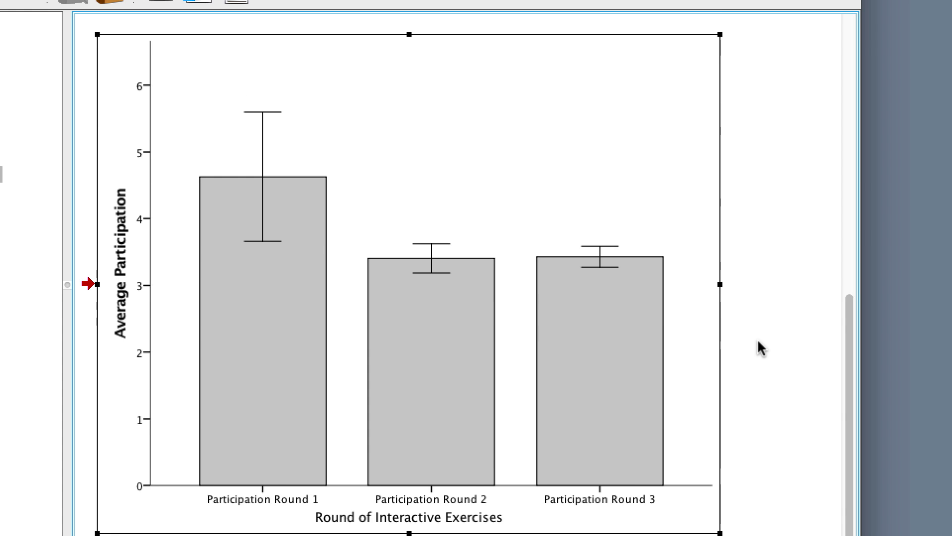
{"action": "left_click", "coordinate": [791, 351]}
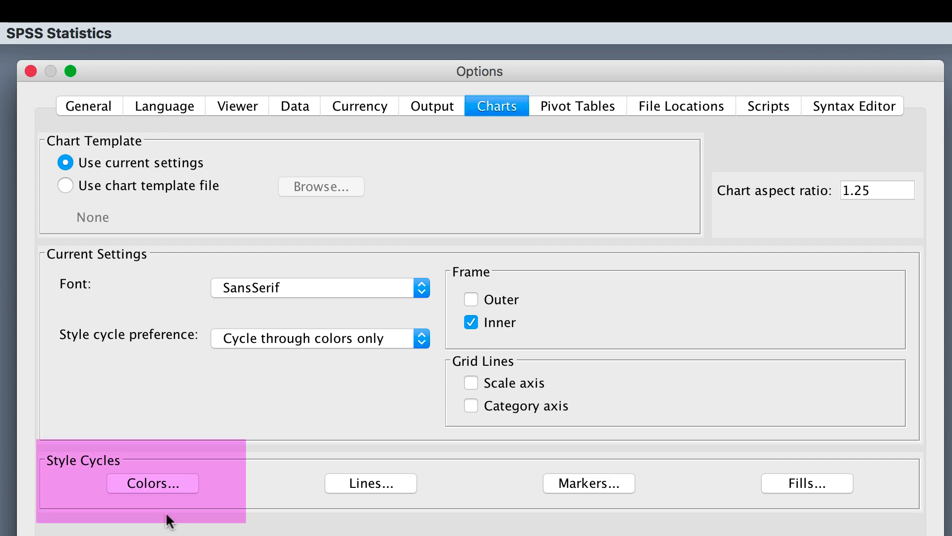
Set the data element color of simple charts to light gray (204, 204, 204) and turn off the inner chart frame
{"action": "left_click", "coordinate": [126, 482]}
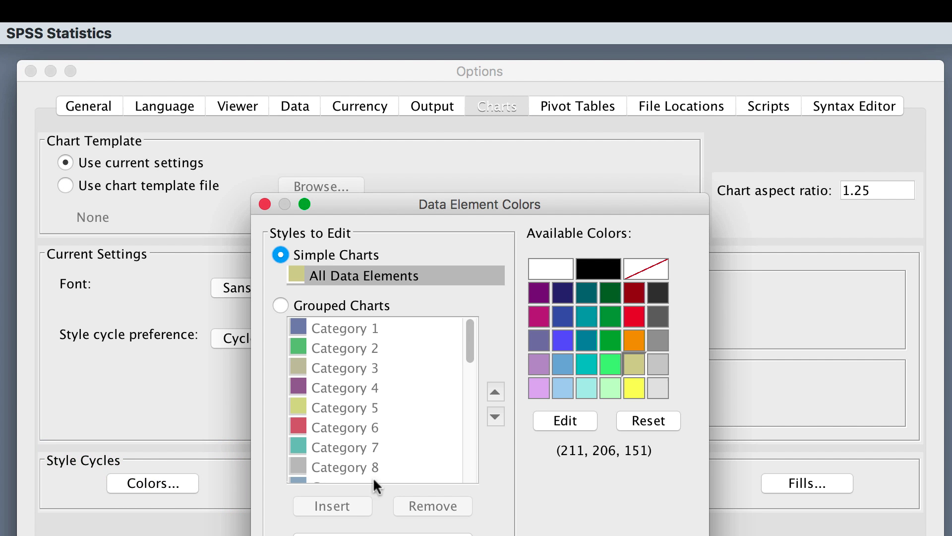
{"action": "left_click", "coordinate": [657, 363]}
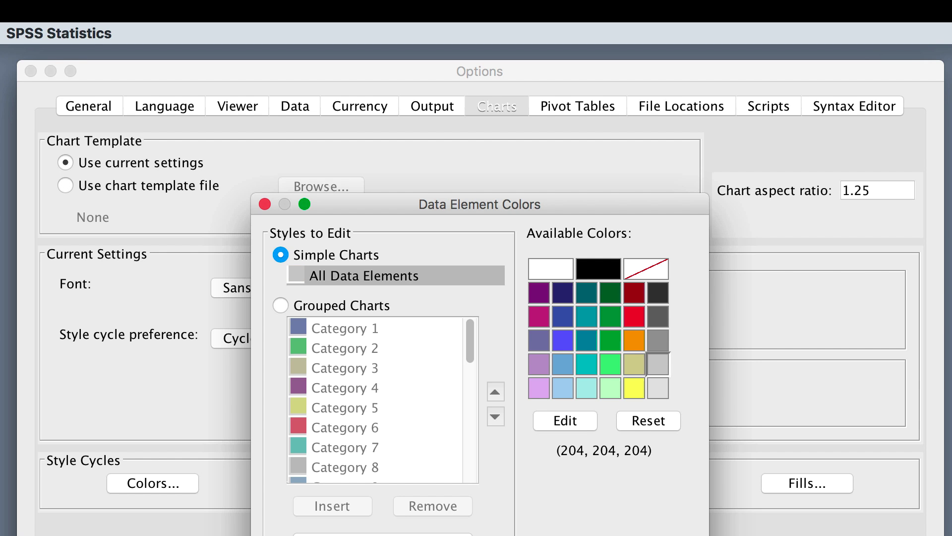
{"action": "key", "text": "Return"}
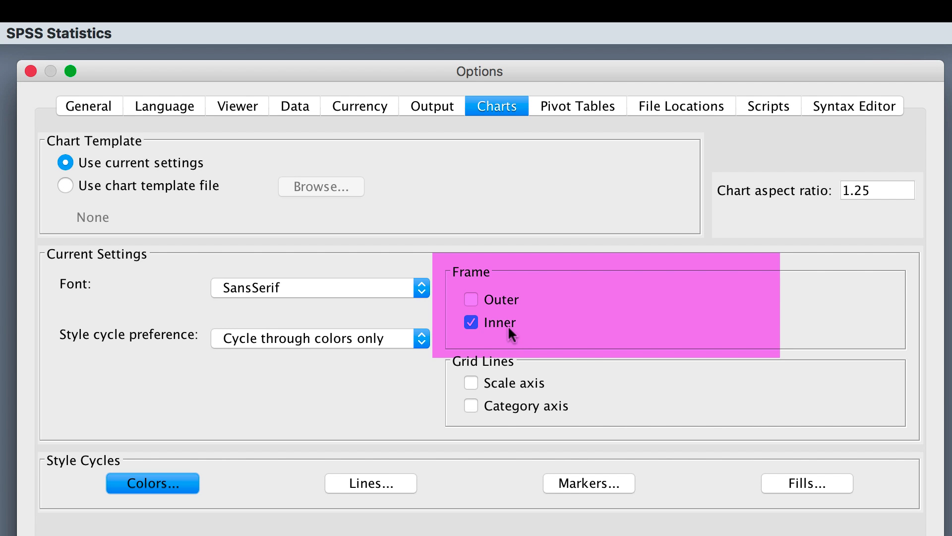
{"action": "left_click", "coordinate": [471, 321]}
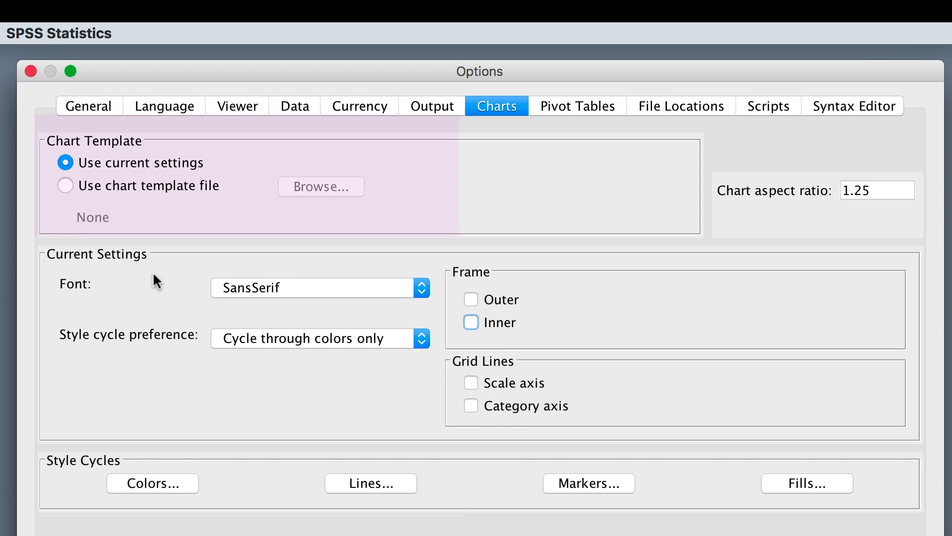
Switch the chart template setting to Use chart template file and browse for a template without choosing one
{"action": "left_click", "coordinate": [65, 184]}
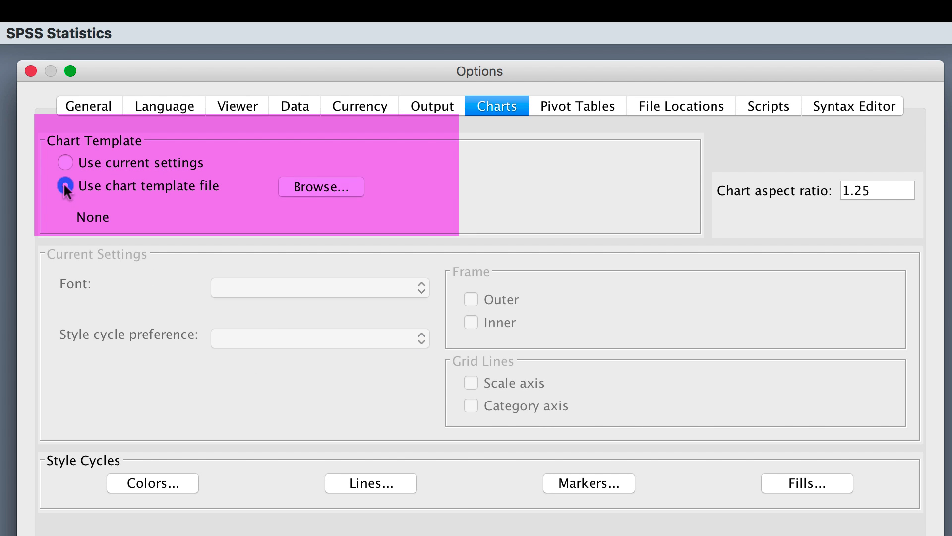
{"action": "left_click", "coordinate": [307, 191]}
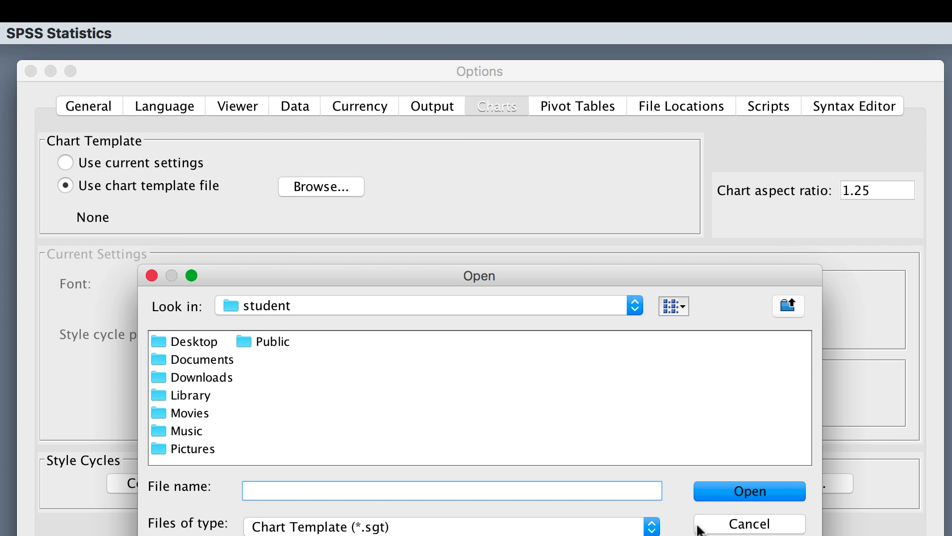
{"action": "left_click", "coordinate": [712, 524]}
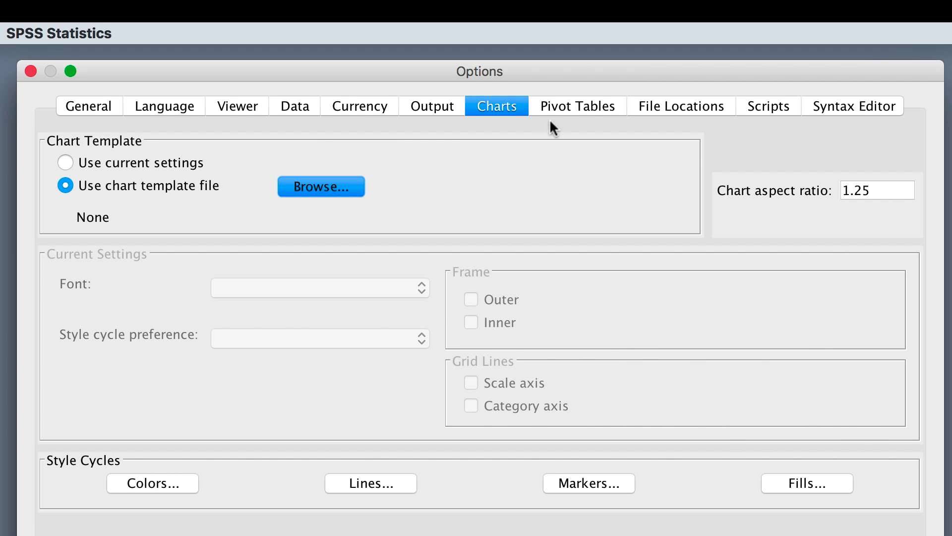
Preview several pivot table TableLooks, including Simple, MonocolorContrast and ShadesOfGrey, and select APA_TimesRoma_12pt
{"action": "left_click", "coordinate": [557, 105]}
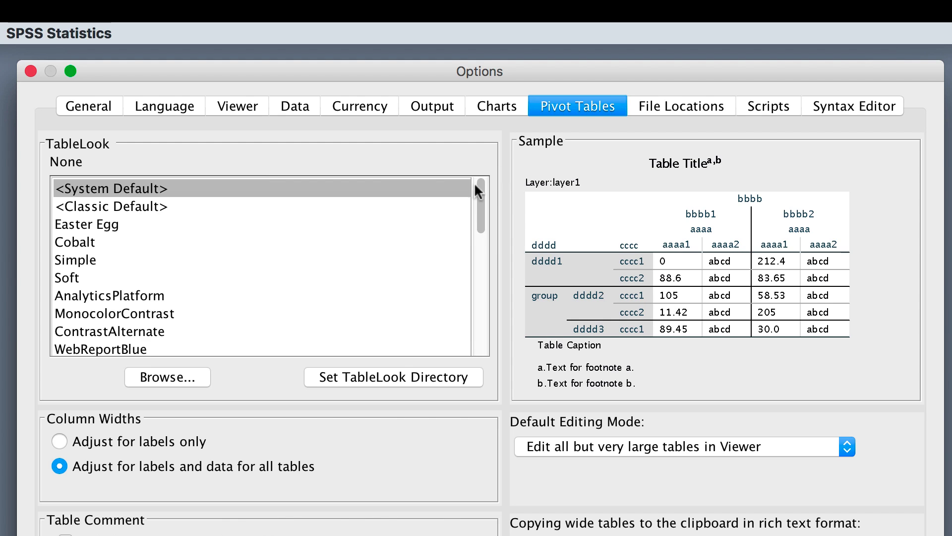
{"action": "left_click", "coordinate": [172, 203]}
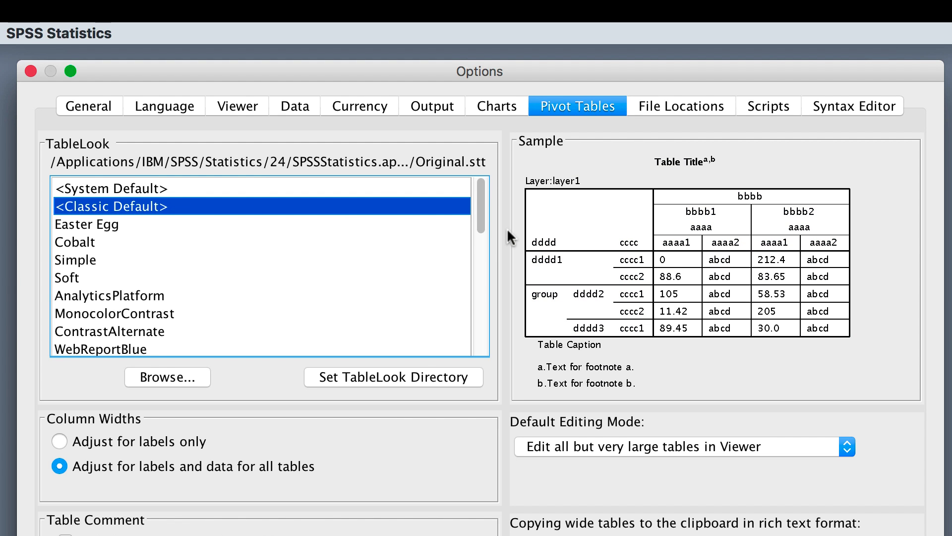
{"action": "left_click", "coordinate": [288, 246]}
{"action": "left_click", "coordinate": [281, 262]}
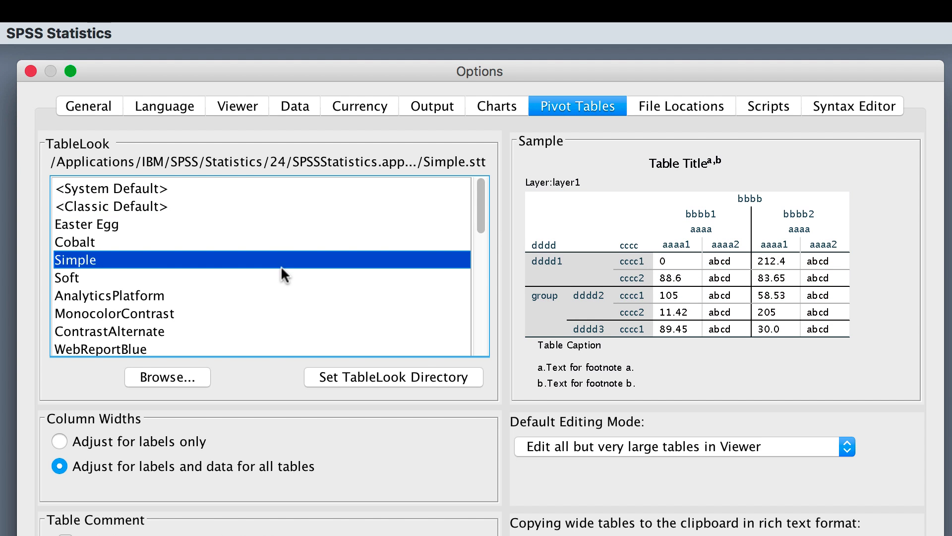
{"action": "left_click", "coordinate": [282, 292]}
{"action": "left_click", "coordinate": [281, 315]}
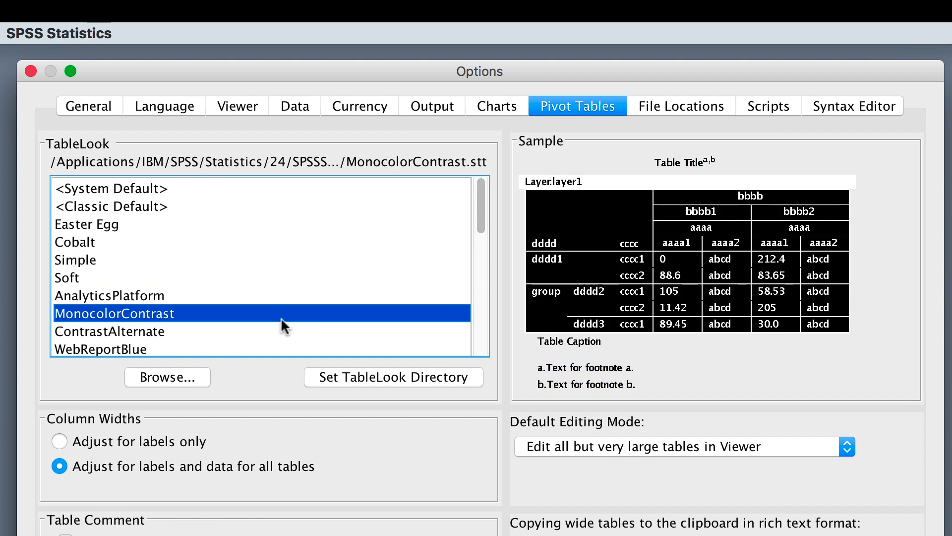
{"action": "scroll", "coordinate": [281, 317], "scroll_direction": "down", "scroll_amount": 1}
{"action": "scroll", "coordinate": [280, 317], "scroll_direction": "down", "scroll_amount": 6}
{"action": "left_click", "coordinate": [263, 272]}
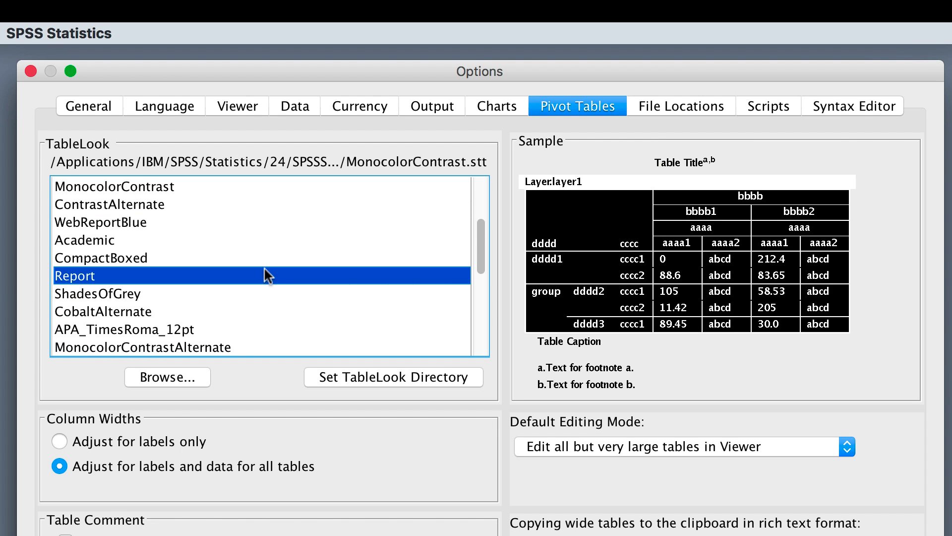
{"action": "left_click", "coordinate": [261, 292]}
{"action": "scroll", "coordinate": [261, 291], "scroll_direction": "down", "scroll_amount": 2}
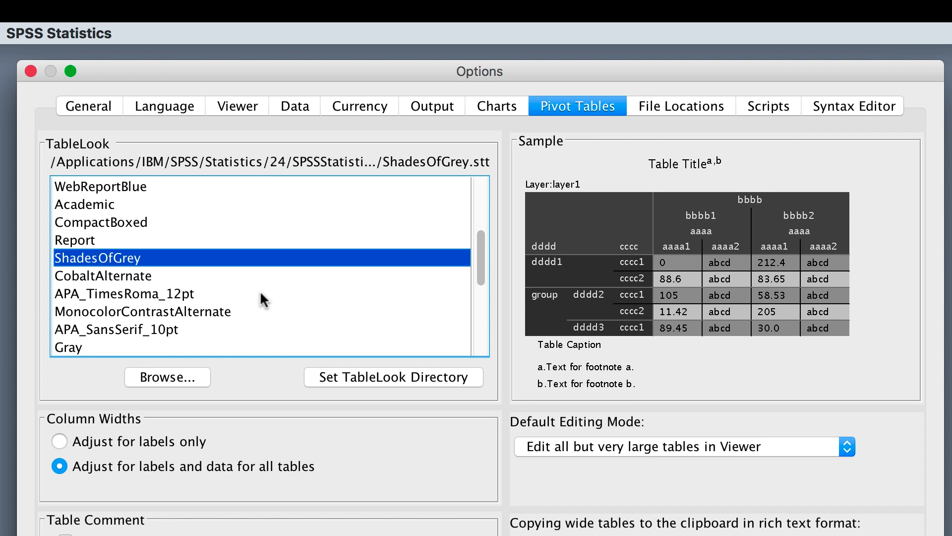
{"action": "left_click", "coordinate": [198, 293]}
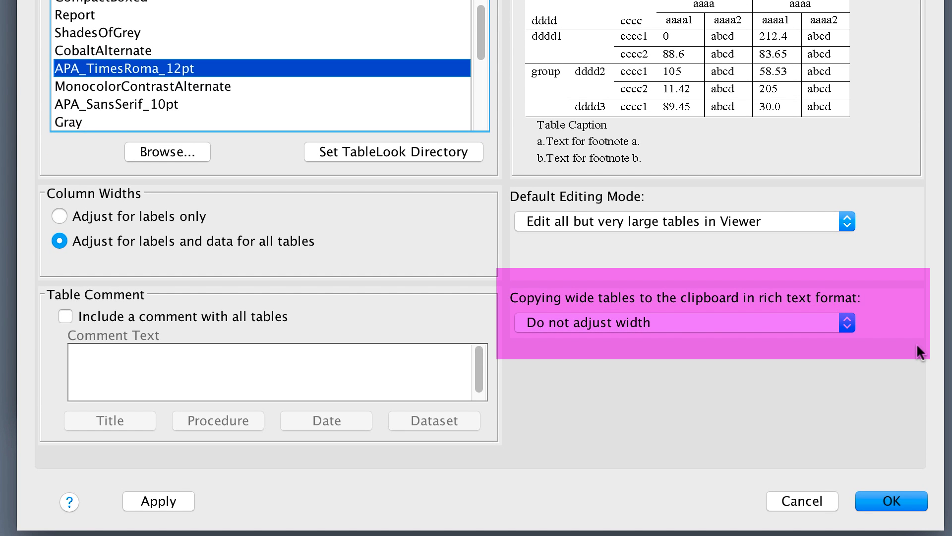
Set wide tables copied to the clipboard in rich text format to Shrink width to fit
{"action": "left_click", "coordinate": [849, 325]}
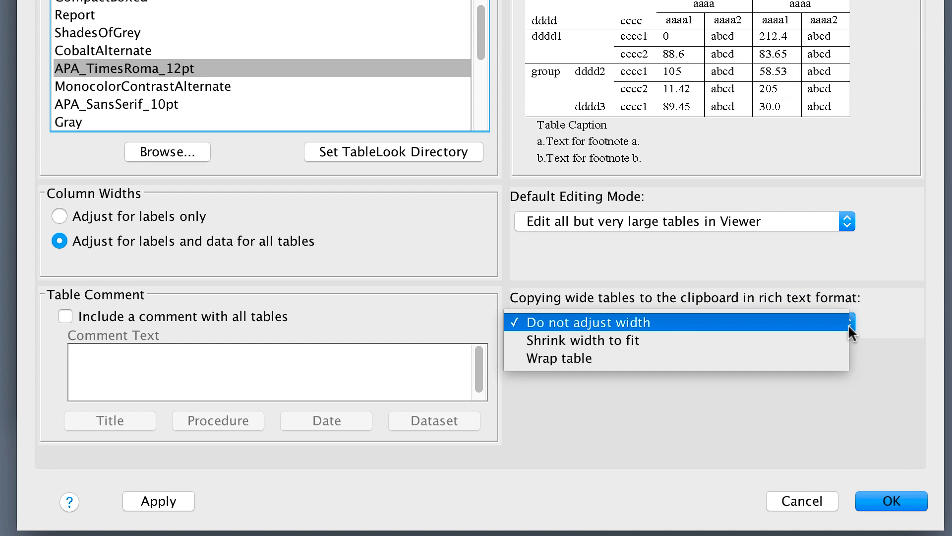
{"action": "left_click", "coordinate": [815, 342]}
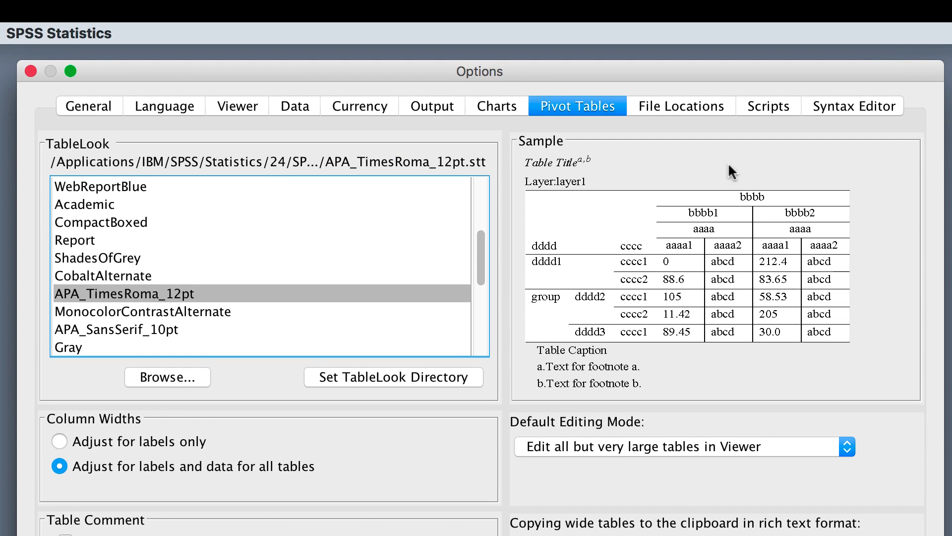
Use a specified startup folder in the file locations and set the data files folder to Documents/Intro to Statistics Class
{"action": "left_click", "coordinate": [698, 102]}
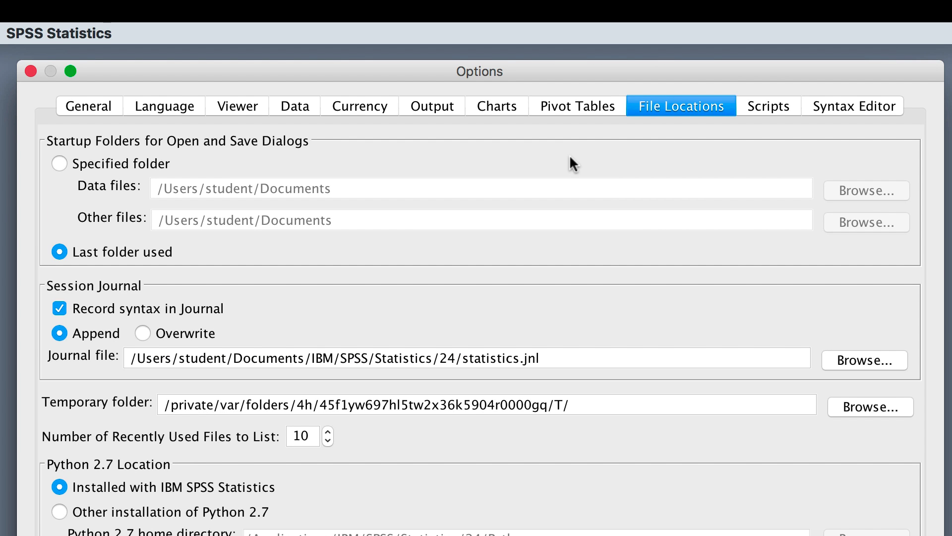
{"action": "left_click", "coordinate": [59, 163]}
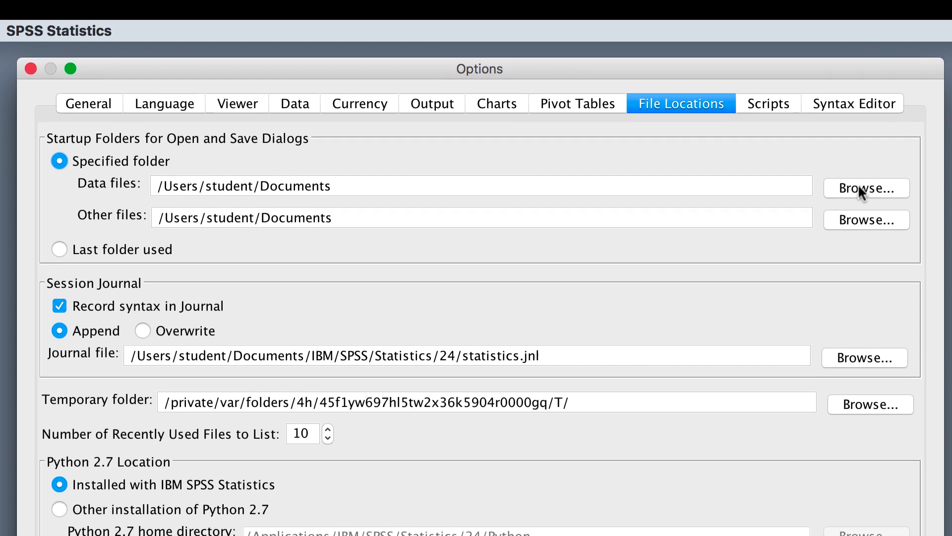
{"action": "left_click", "coordinate": [857, 190]}
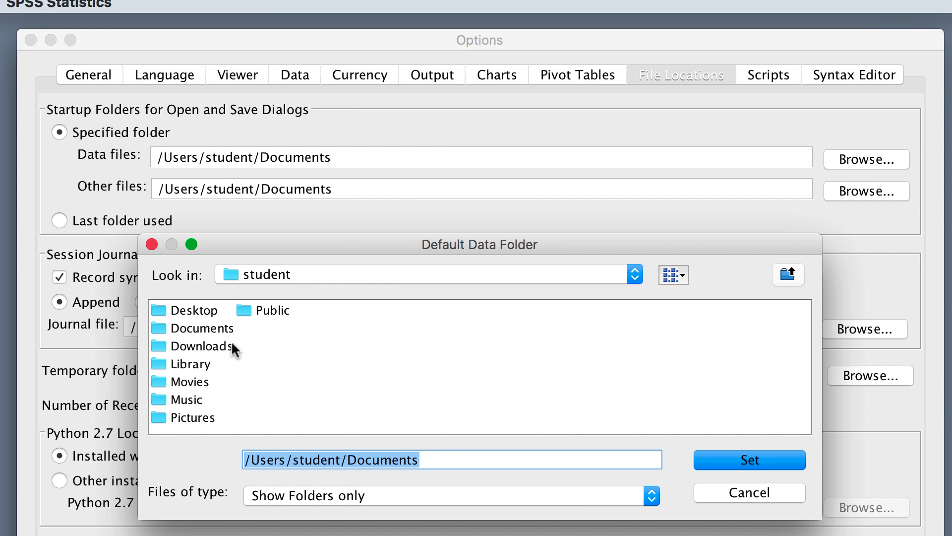
{"action": "left_click", "coordinate": [210, 326]}
{"action": "left_click", "coordinate": [208, 325]}
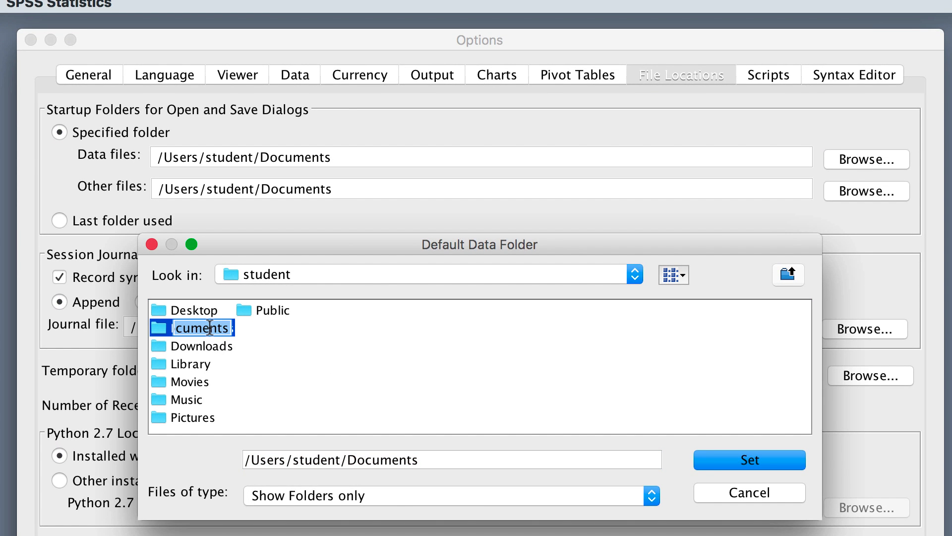
{"action": "double_click", "coordinate": [156, 329]}
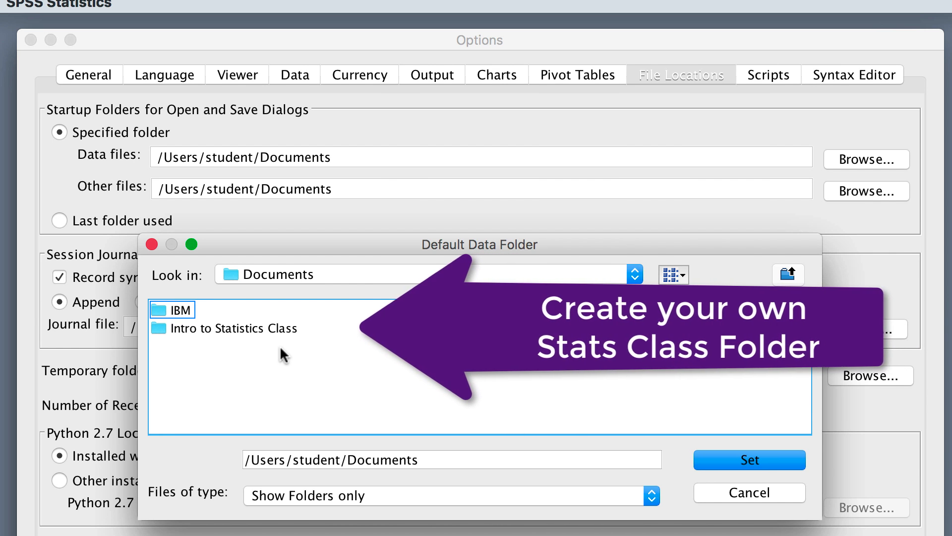
{"action": "left_click", "coordinate": [154, 324]}
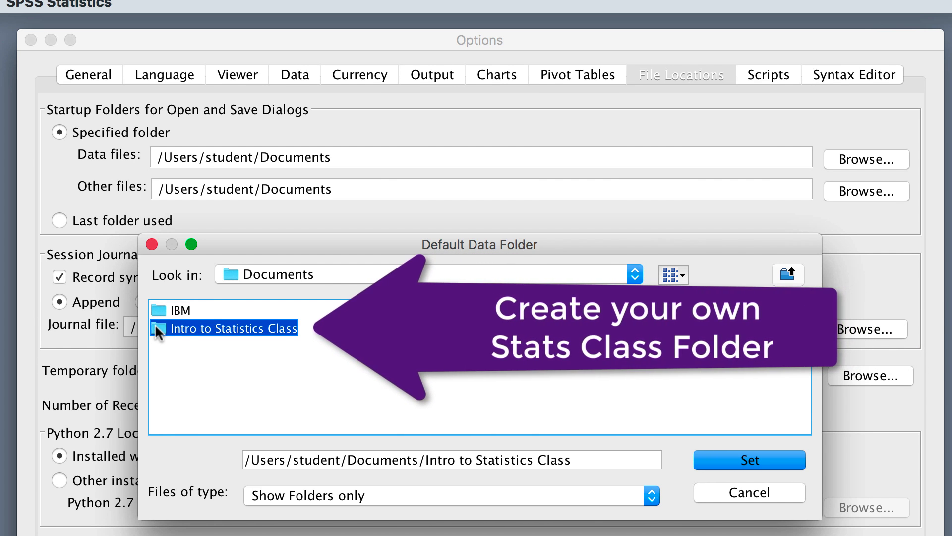
{"action": "left_click", "coordinate": [730, 462]}
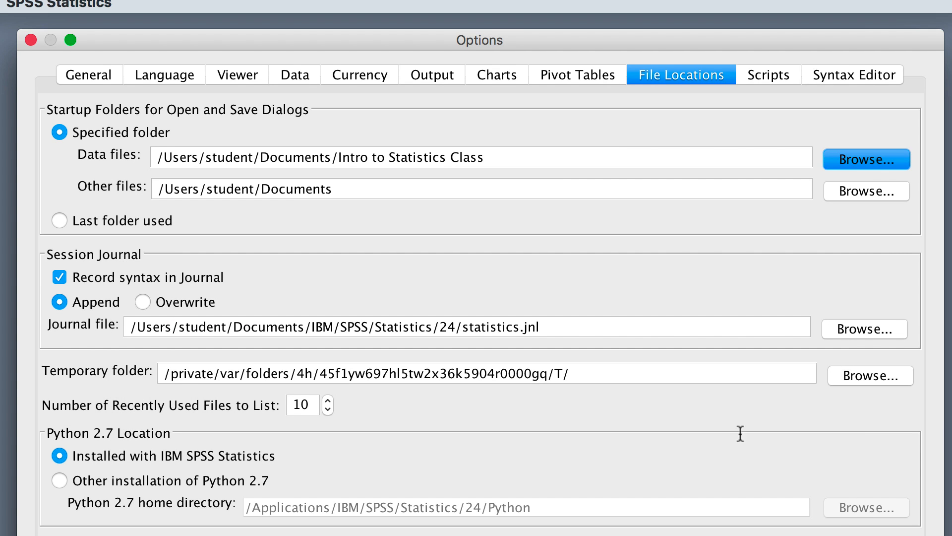
Set the startup folder for other files to Documents/Intro to Statistics Class
{"action": "left_click", "coordinate": [863, 192]}
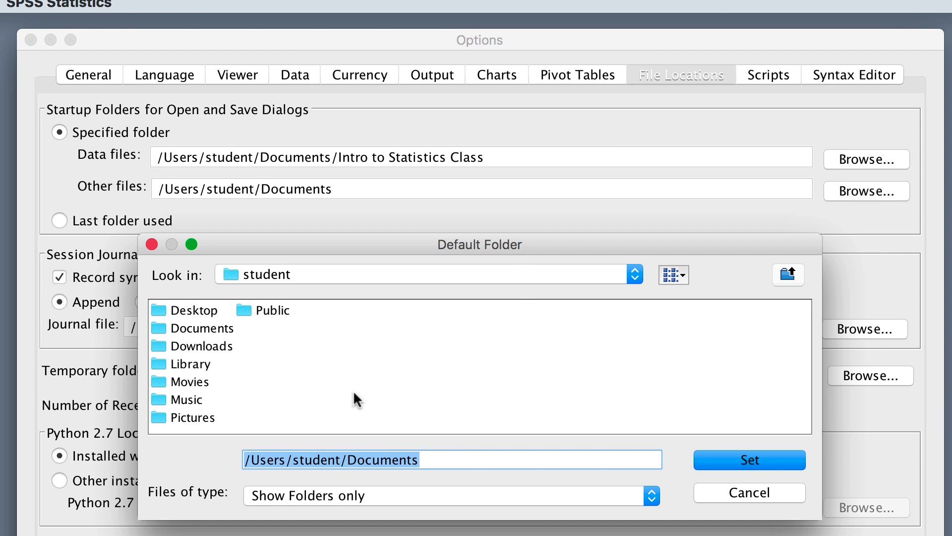
{"action": "double_click", "coordinate": [160, 327]}
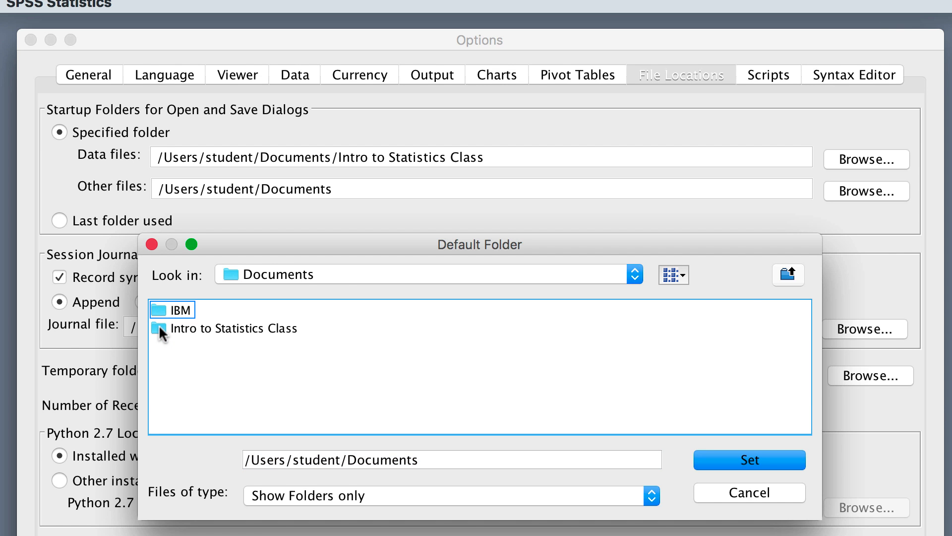
{"action": "left_click", "coordinate": [159, 327]}
{"action": "double_click", "coordinate": [161, 330]}
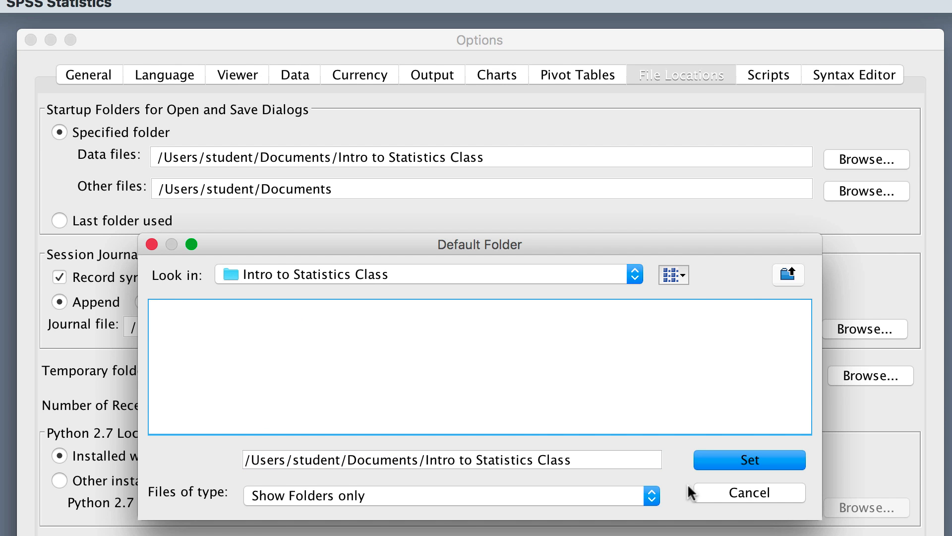
{"action": "left_click", "coordinate": [739, 454]}
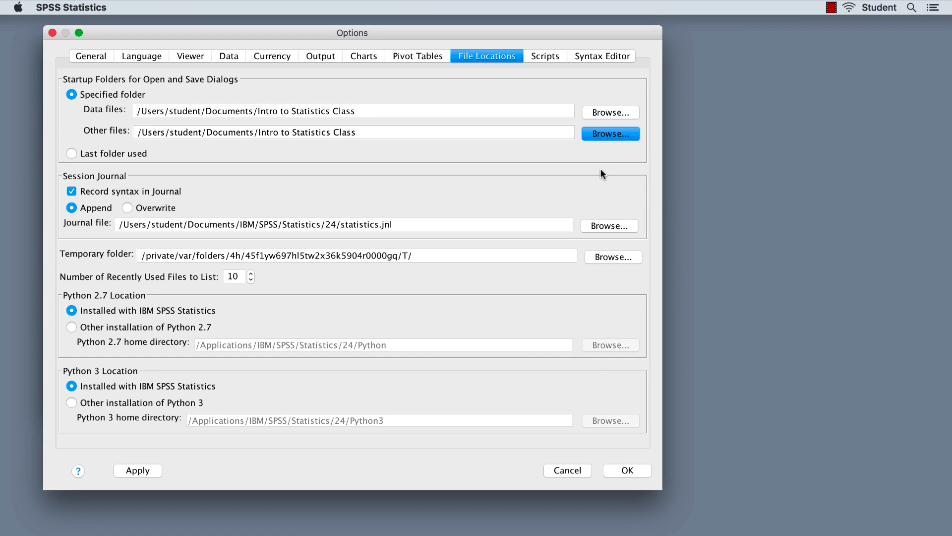
Review the Scripts and Syntax Editor options
{"action": "left_click", "coordinate": [544, 63]}
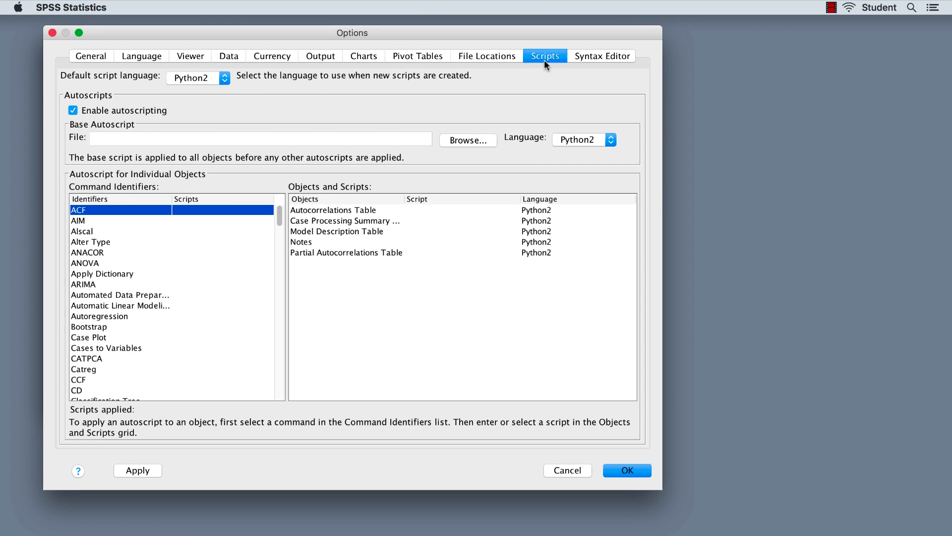
{"action": "left_click", "coordinate": [595, 57]}
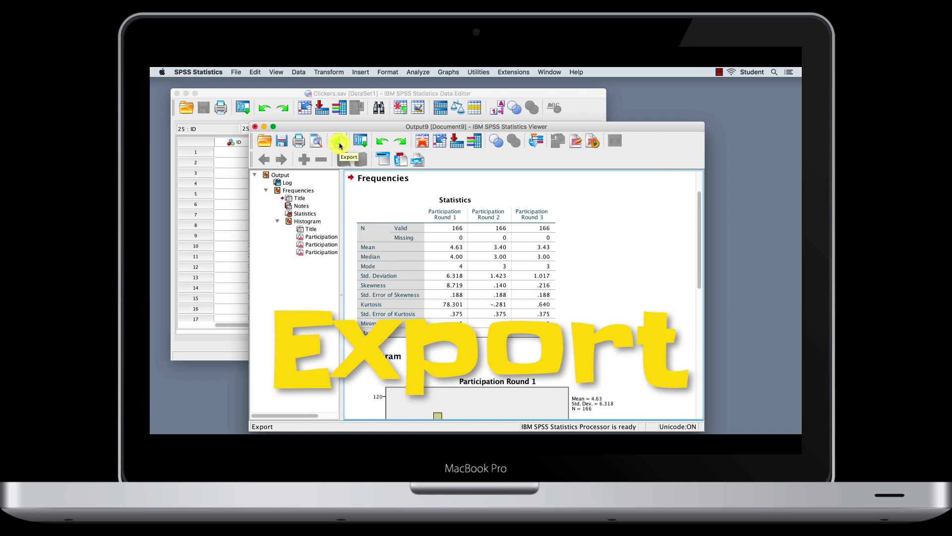
In the output's Word/RTF export options, set landscape page orientation and shrink wide pivot tables to fit within page margins
{"action": "left_click", "coordinate": [338, 143]}
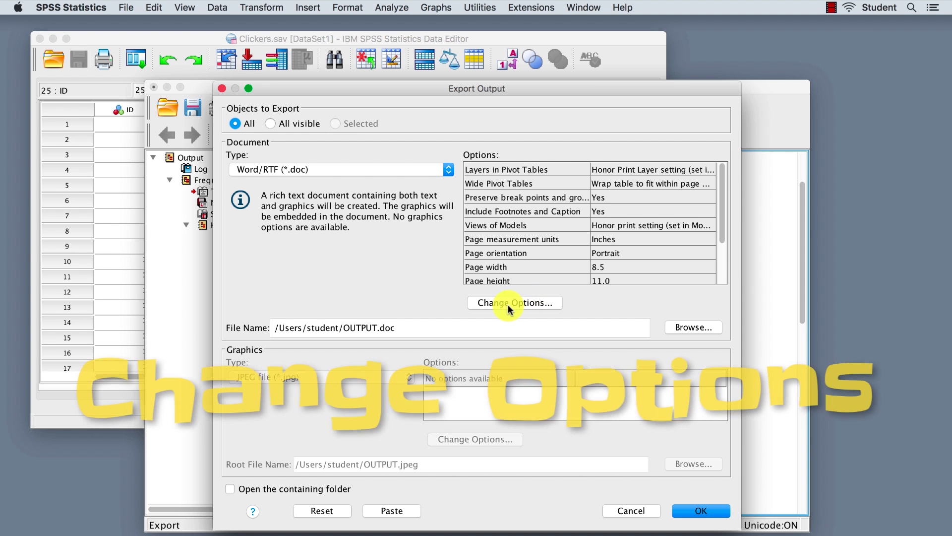
{"action": "left_click", "coordinate": [509, 307]}
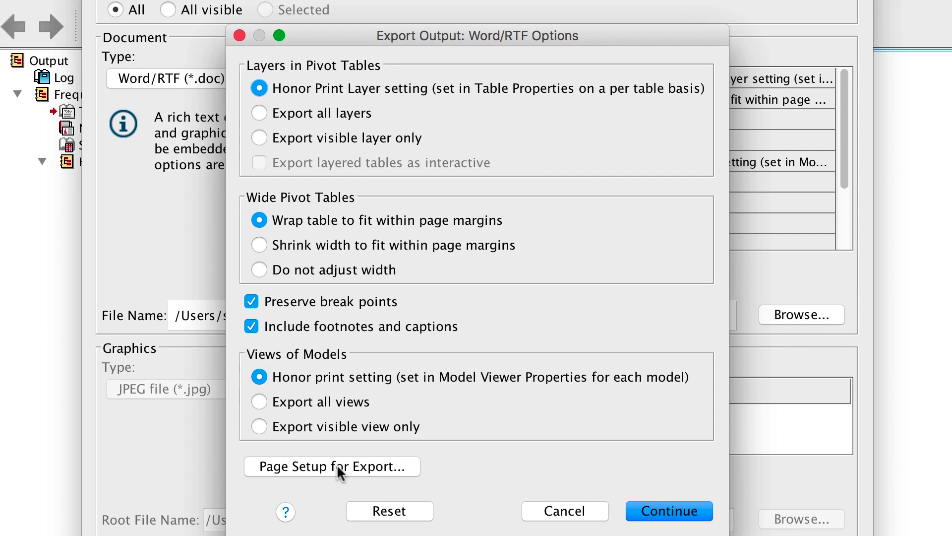
{"action": "left_click", "coordinate": [384, 429]}
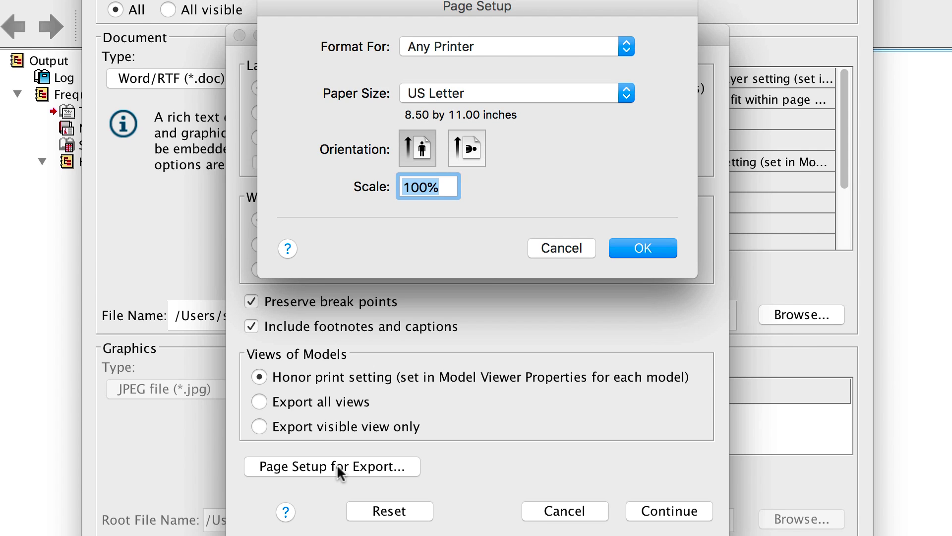
{"action": "left_click", "coordinate": [467, 148]}
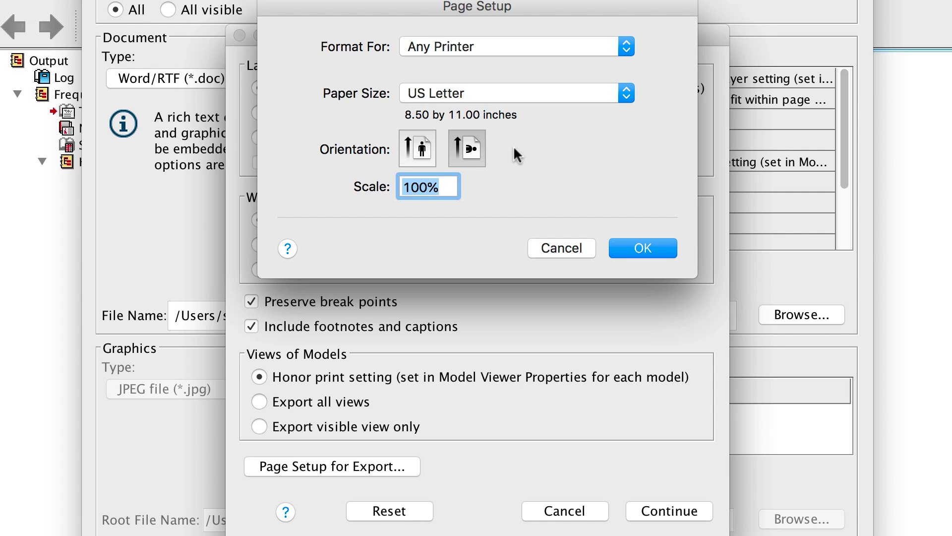
{"action": "left_click", "coordinate": [647, 248]}
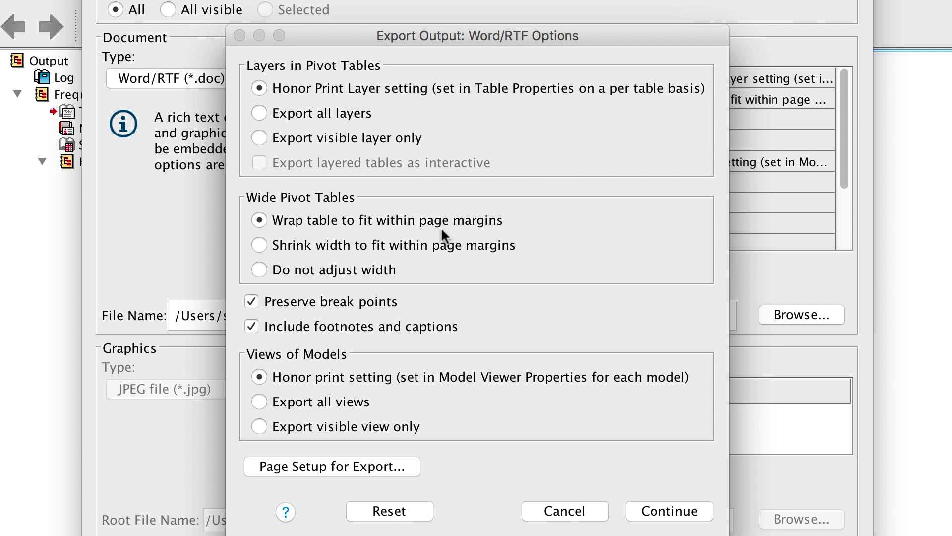
{"action": "left_click", "coordinate": [258, 244]}
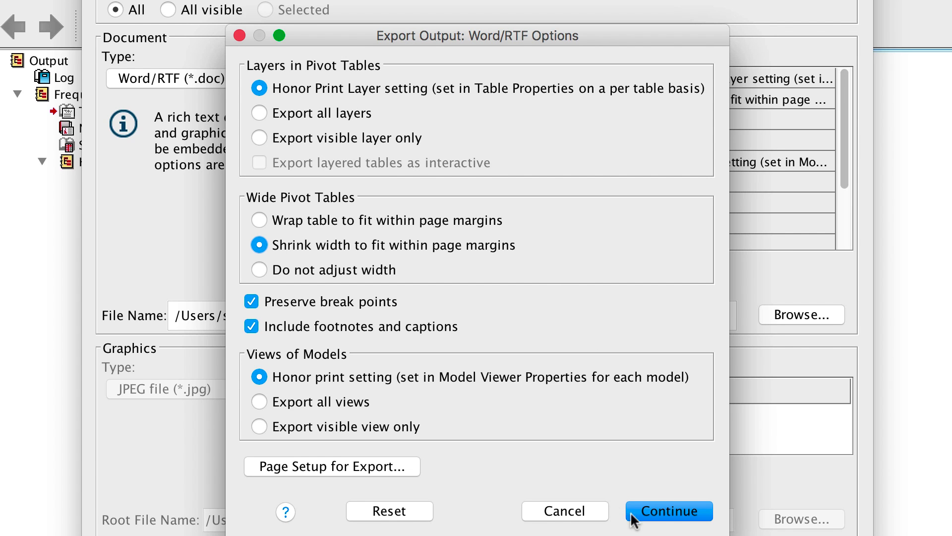
{"action": "left_click", "coordinate": [654, 511]}
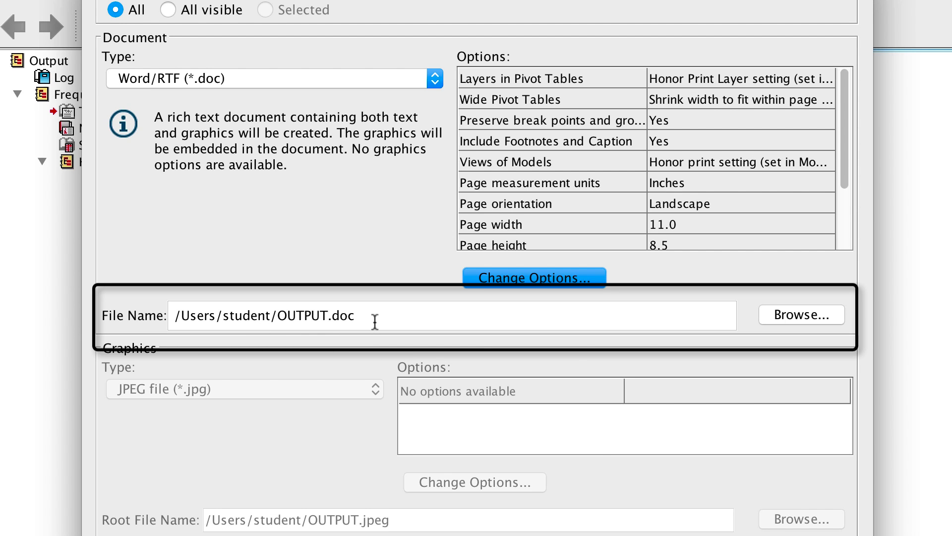
Set the Word/RTF export file name to Output in the Documents folder
{"action": "left_click", "coordinate": [790, 315]}
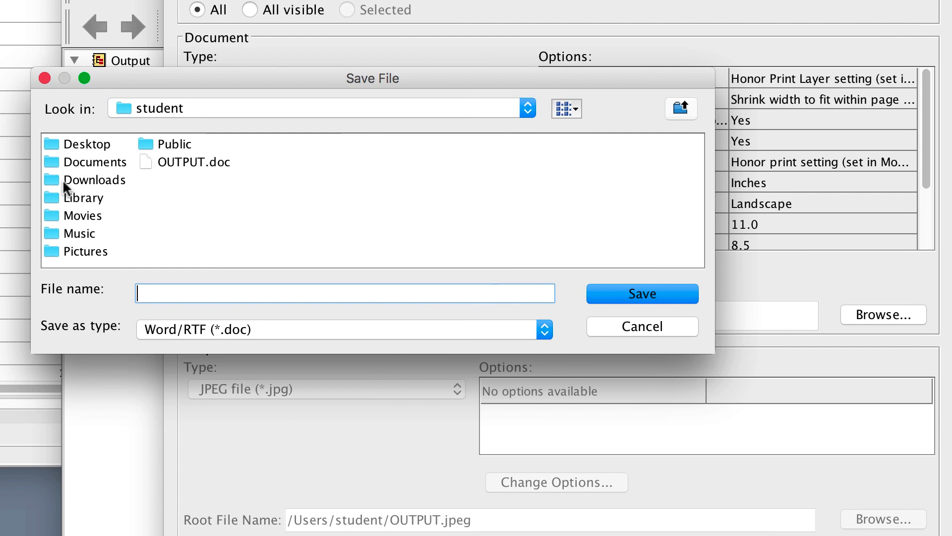
{"action": "double_click", "coordinate": [53, 164]}
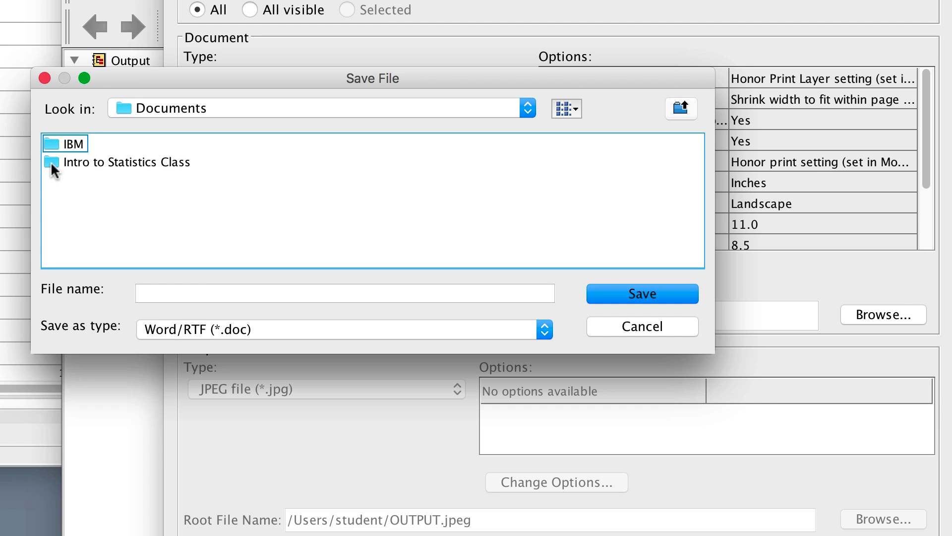
{"action": "left_click", "coordinate": [54, 163]}
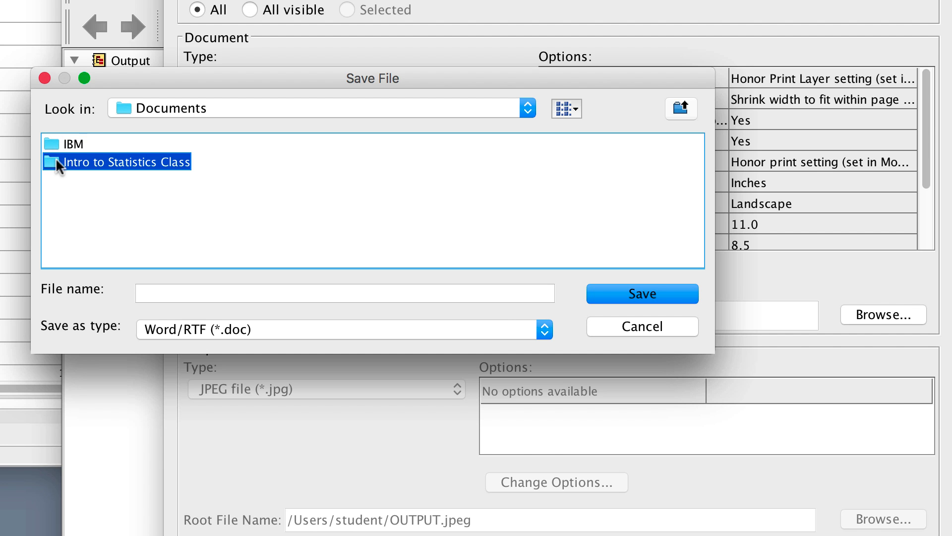
{"action": "left_click", "coordinate": [600, 291]}
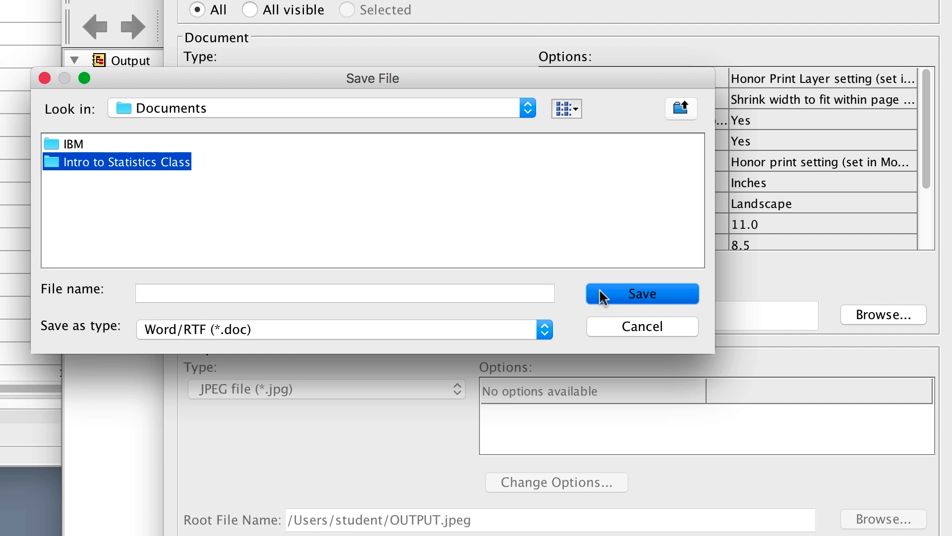
{"action": "left_click", "coordinate": [514, 295]}
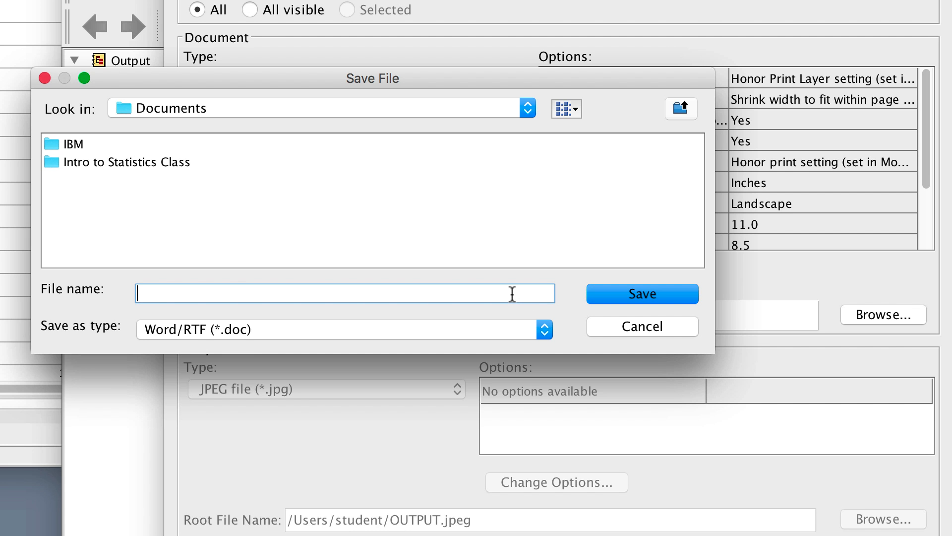
{"action": "type", "text": "Output"}
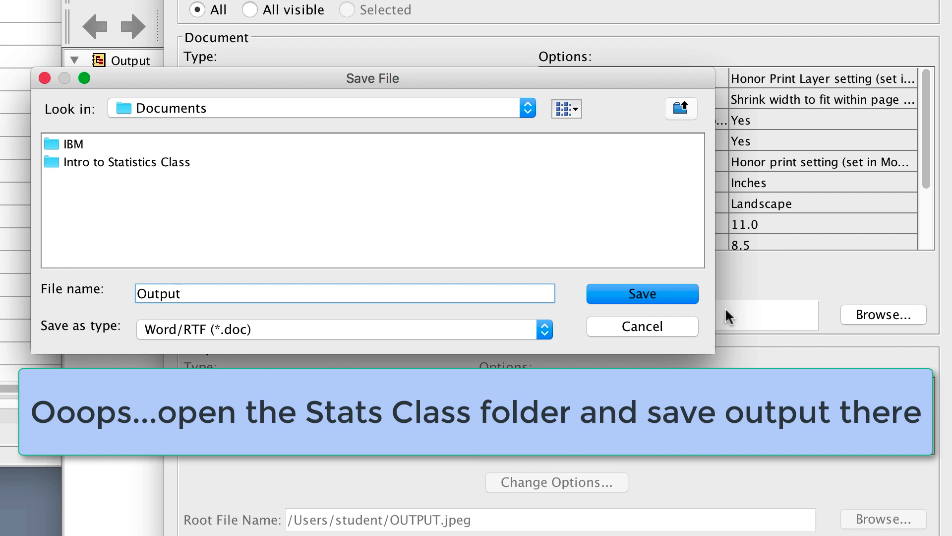
{"action": "left_click", "coordinate": [696, 295]}
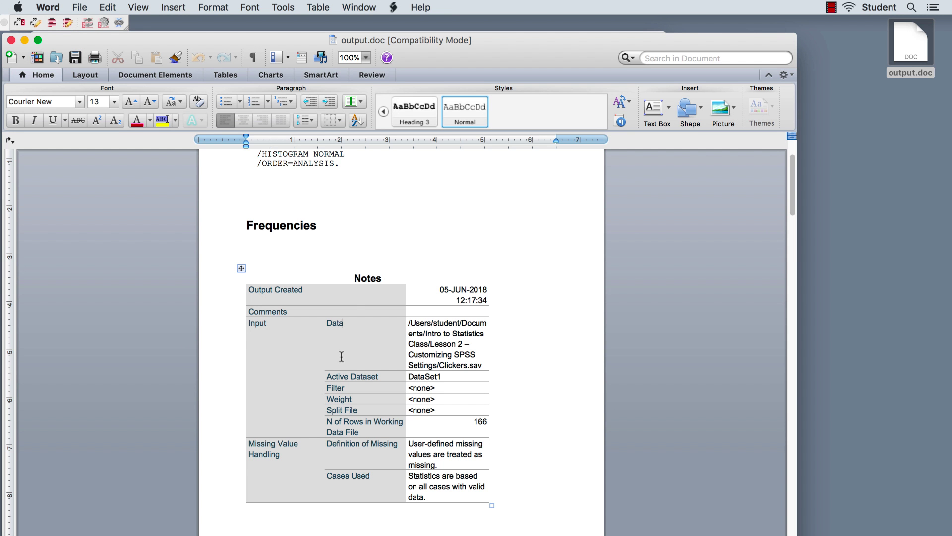
Examine the Notes table and the following pages of the exported output.doc in Word
{"action": "left_click", "coordinate": [344, 322]}
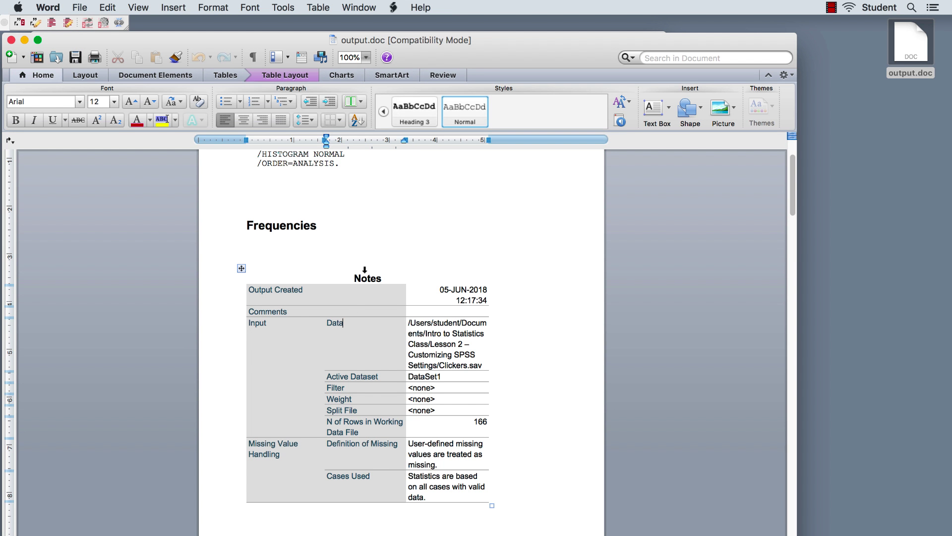
{"action": "left_click", "coordinate": [366, 275]}
{"action": "scroll", "coordinate": [389, 329], "scroll_direction": "down", "scroll_amount": 10}
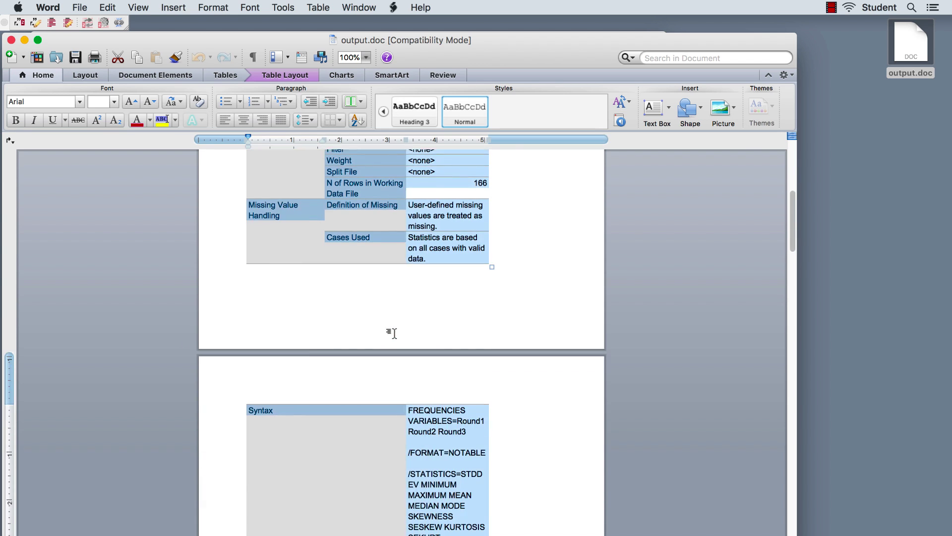
{"action": "scroll", "coordinate": [391, 333], "scroll_direction": "down", "scroll_amount": 4}
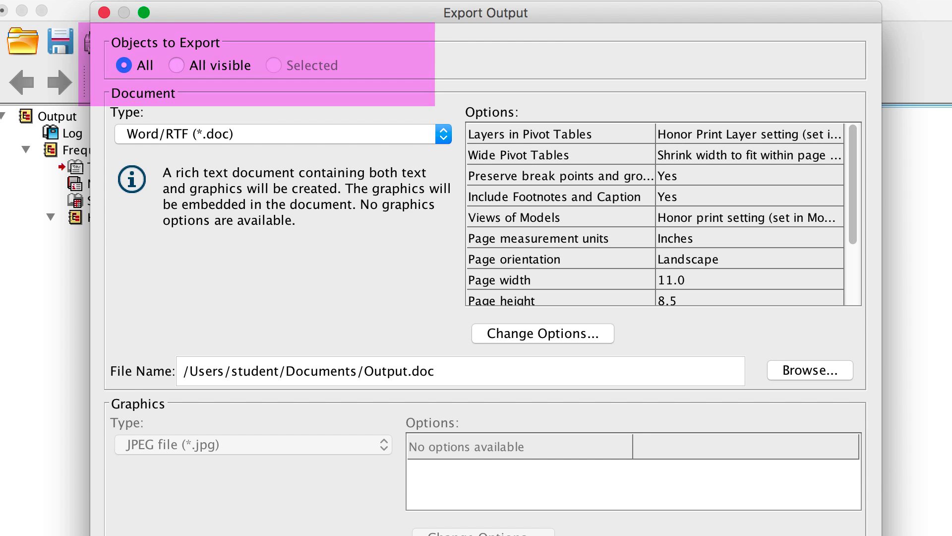
Export only the visible output objects to the Word/RTF document Output.doc in the Documents folder
{"action": "left_click", "coordinate": [175, 65]}
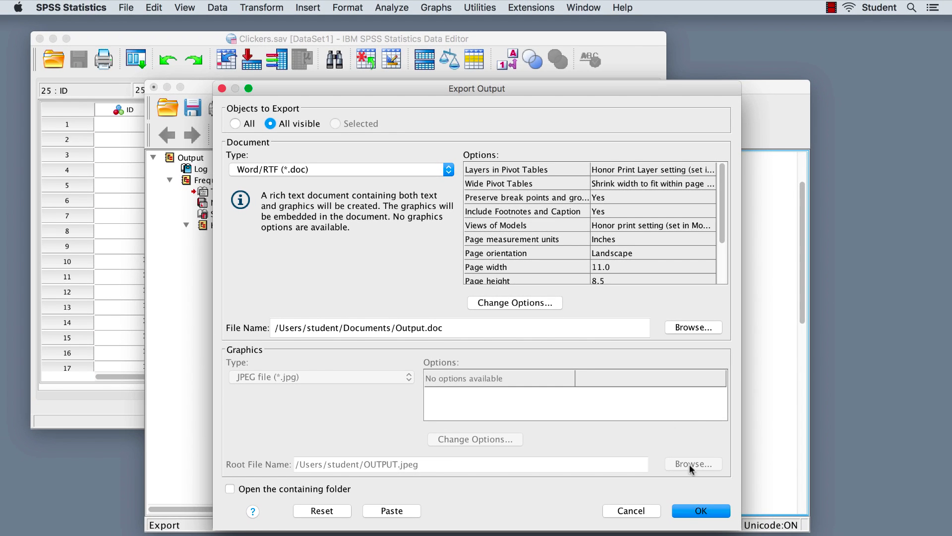
{"action": "left_click", "coordinate": [700, 512]}
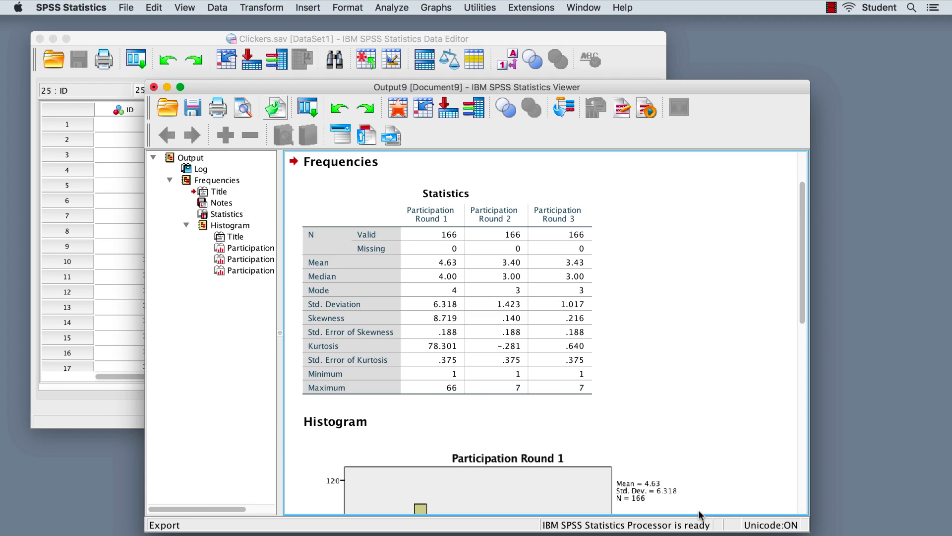